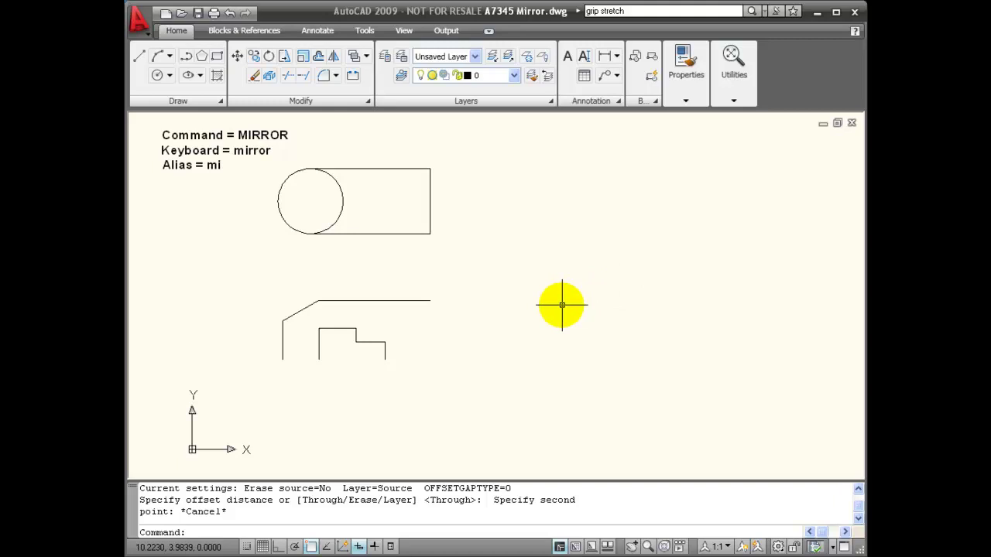
Run MI on the circle-rectangle part with its right edge as the mirror line, then cancel without copying
{"action": "type", "text": "mi"}
{"action": "key", "text": "Return"}
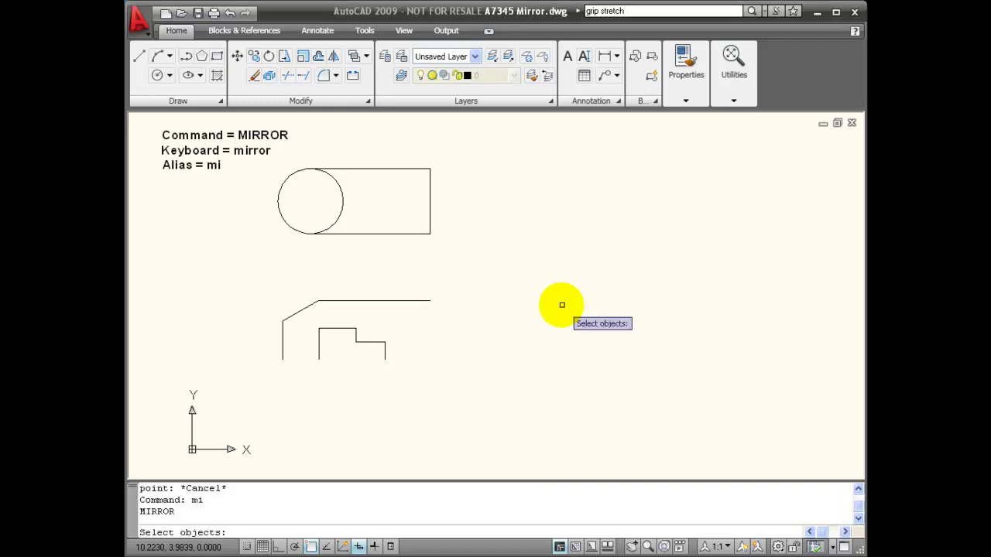
{"action": "left_click", "coordinate": [269, 159]}
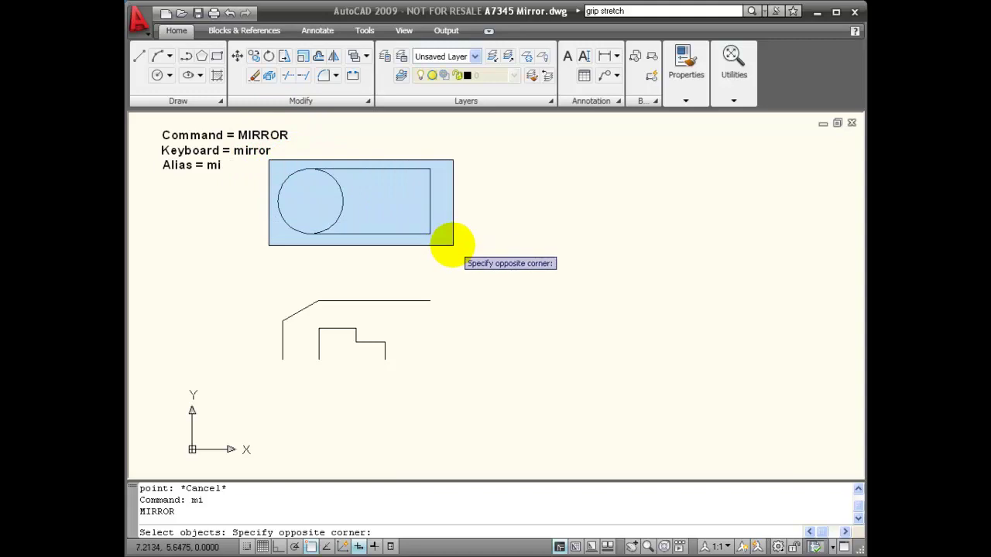
{"action": "left_click", "coordinate": [453, 245]}
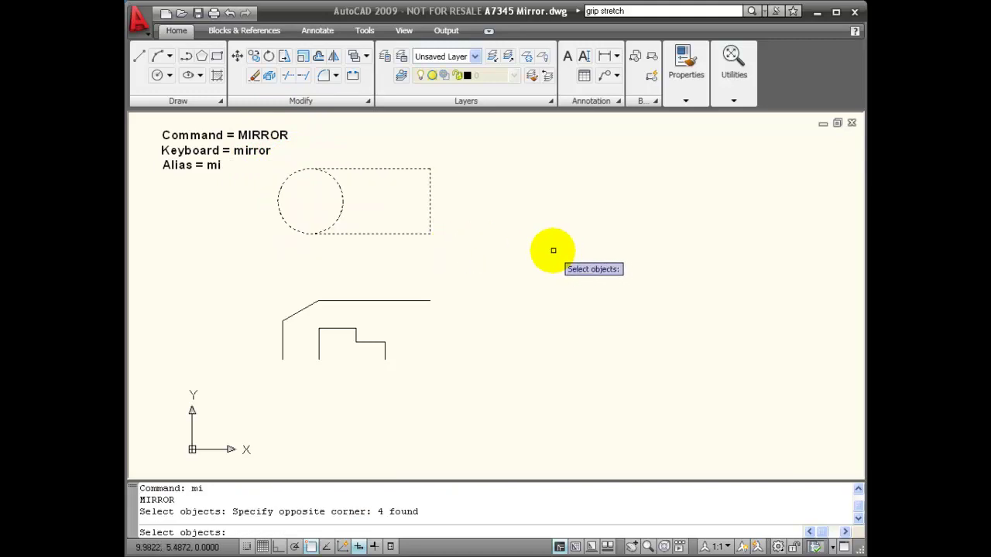
{"action": "key", "text": "Return"}
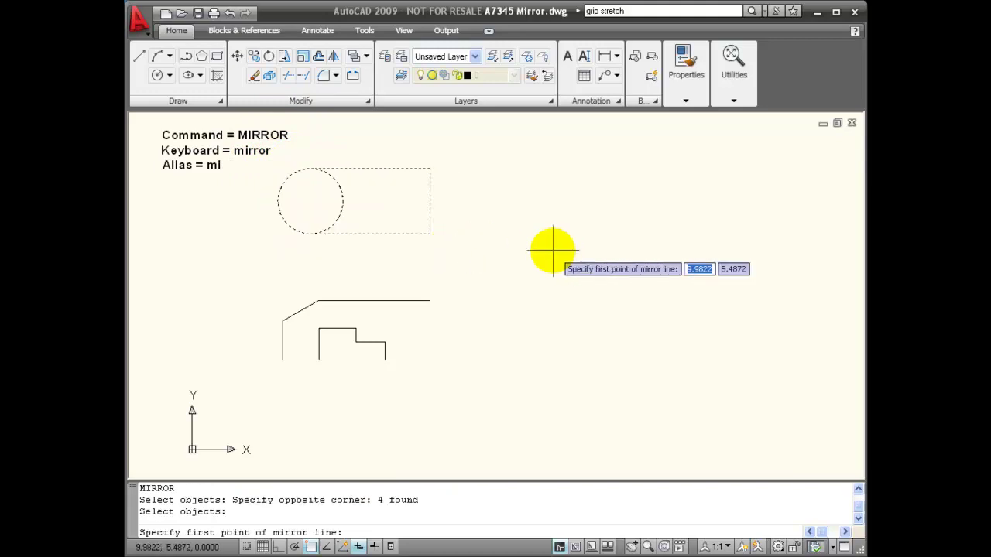
{"action": "left_click", "coordinate": [429, 169]}
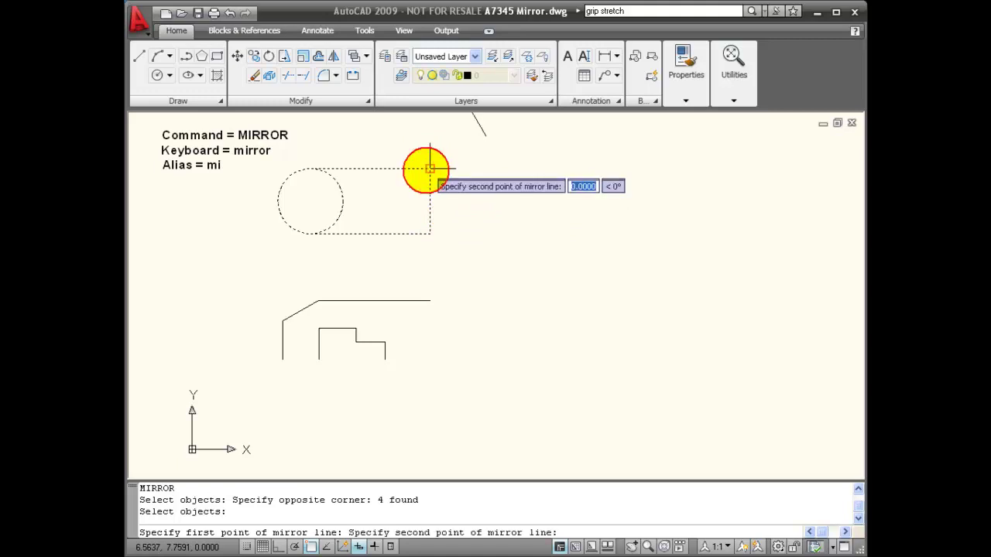
{"action": "left_click", "coordinate": [430, 234]}
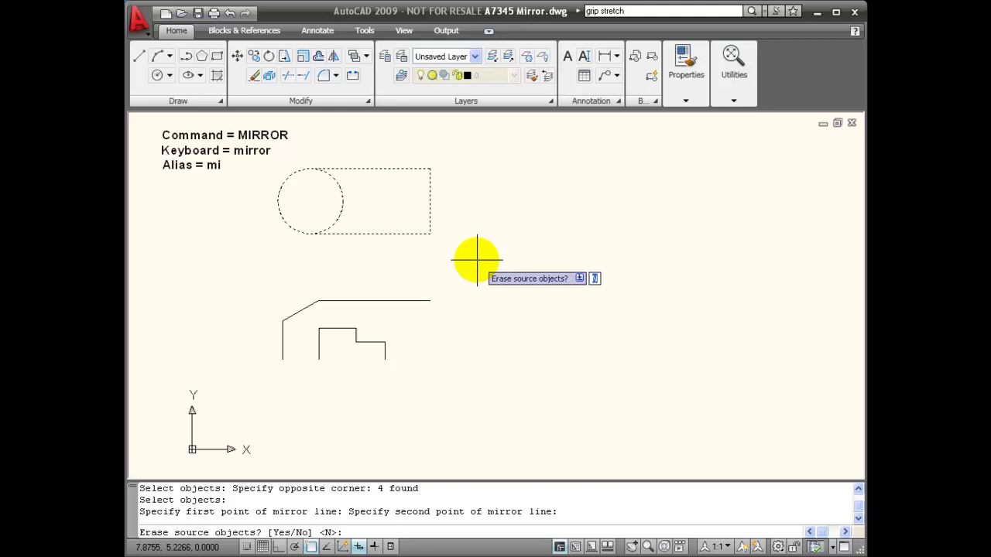
{"action": "key", "text": "Return"}
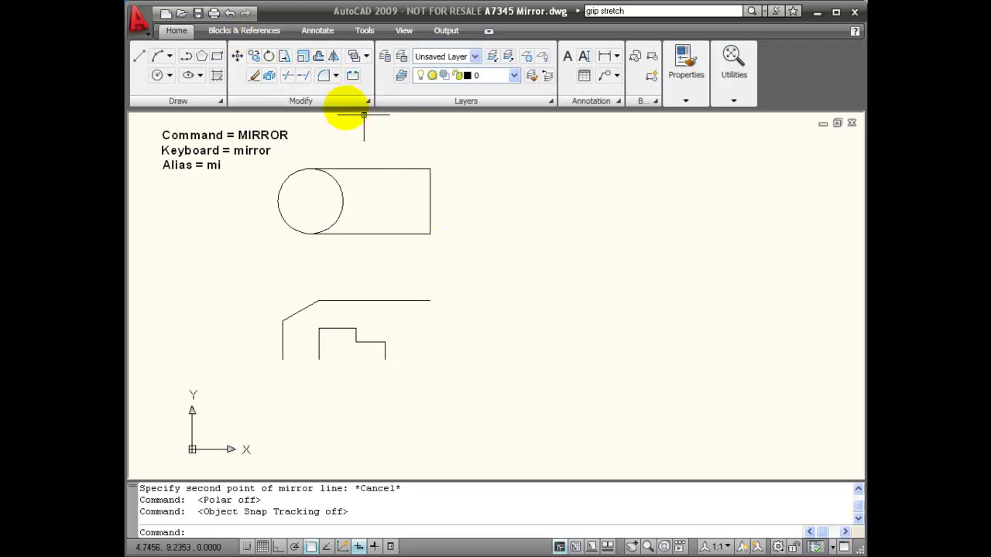
Start Mirror on the circle-rectangle part and turn on Polar and Object Snap Tracking
{"action": "left_click", "coordinate": [332, 57]}
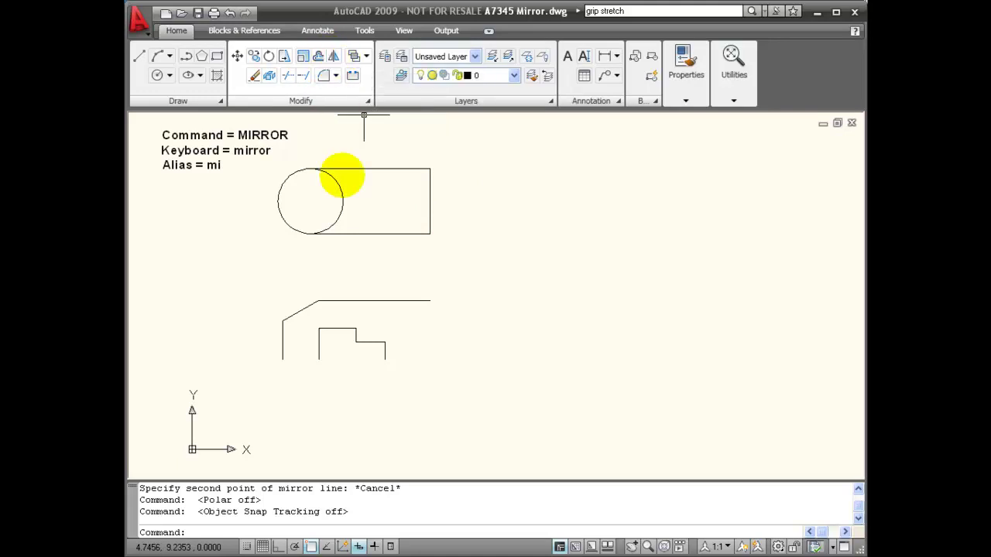
{"action": "left_click", "coordinate": [269, 159]}
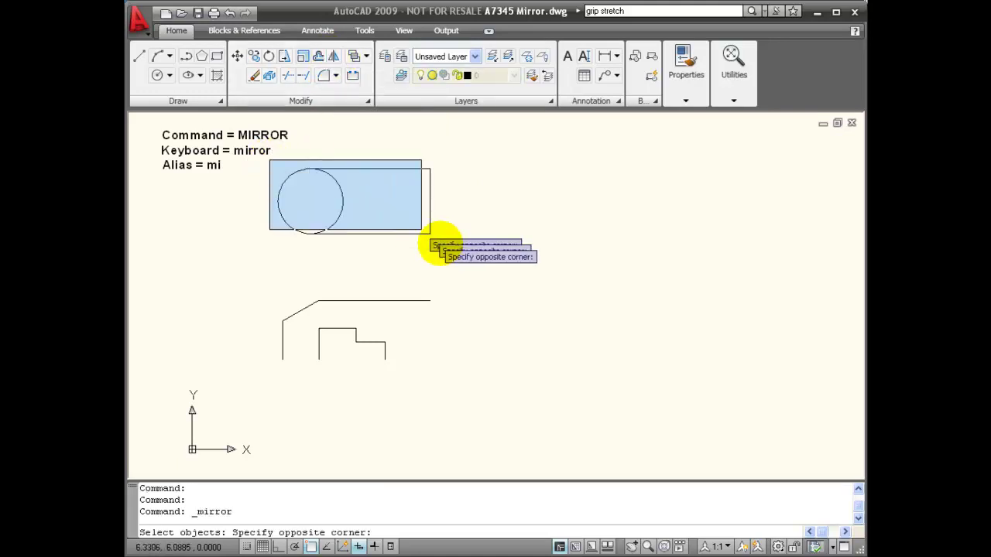
{"action": "left_click", "coordinate": [465, 257]}
{"action": "key", "text": "Return"}
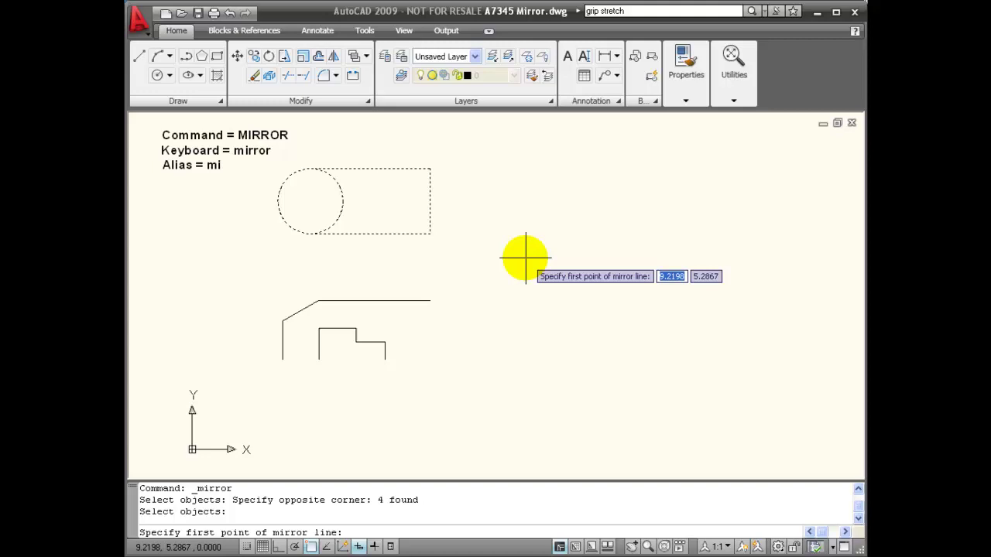
{"action": "left_click", "coordinate": [296, 547]}
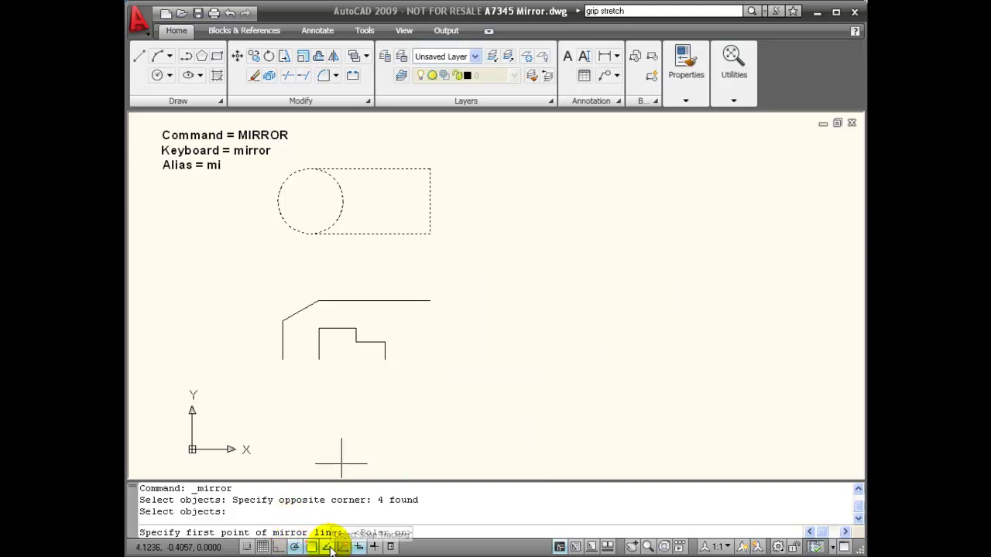
{"action": "left_click", "coordinate": [329, 548]}
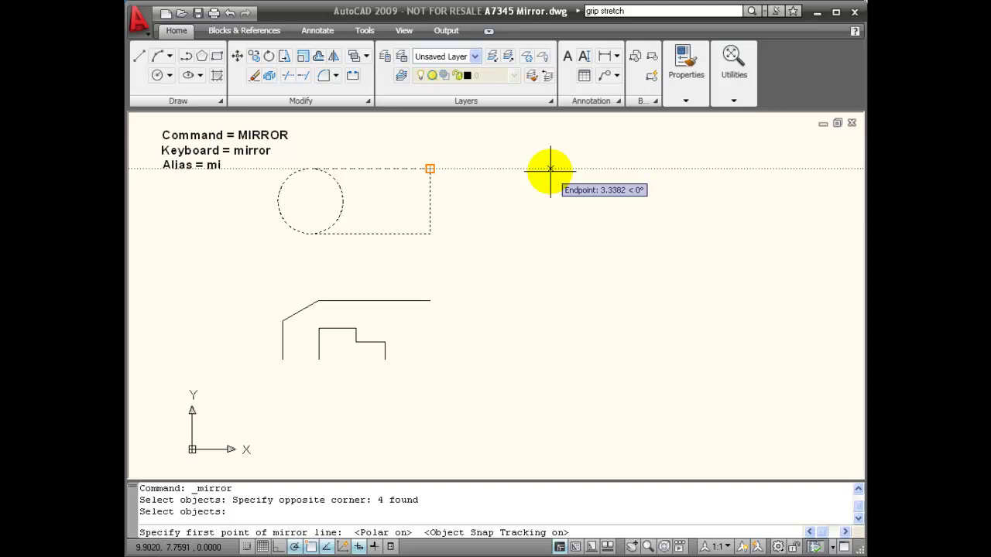
Mirror across a vertical line 2 units right of the top-right corner, keeping the original
{"action": "type", "text": "2"}
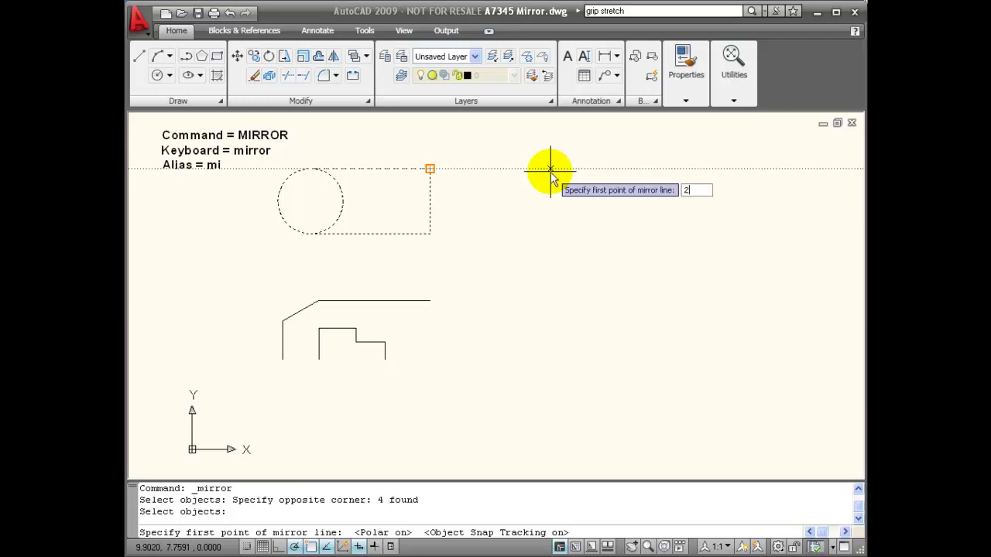
{"action": "key", "text": "Return"}
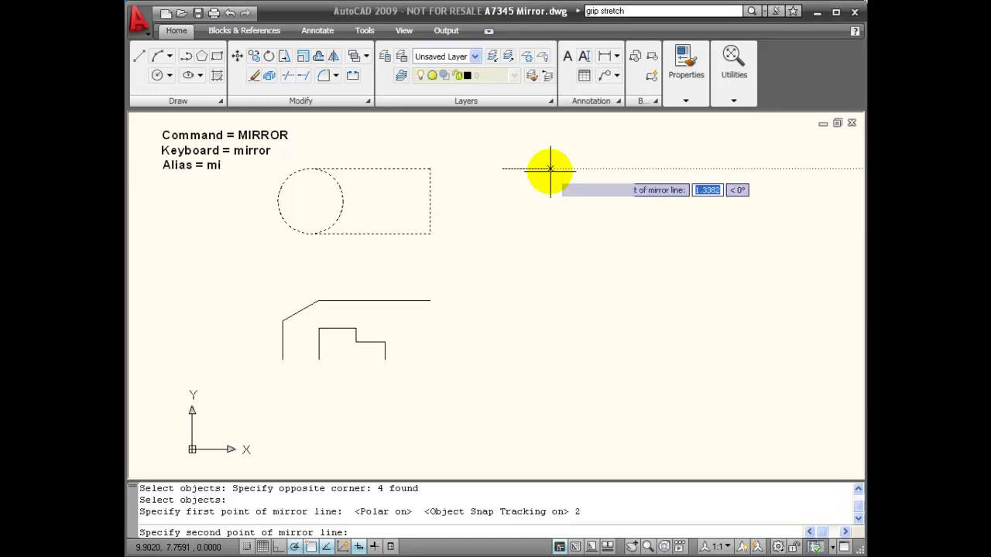
{"action": "left_click", "coordinate": [502, 264]}
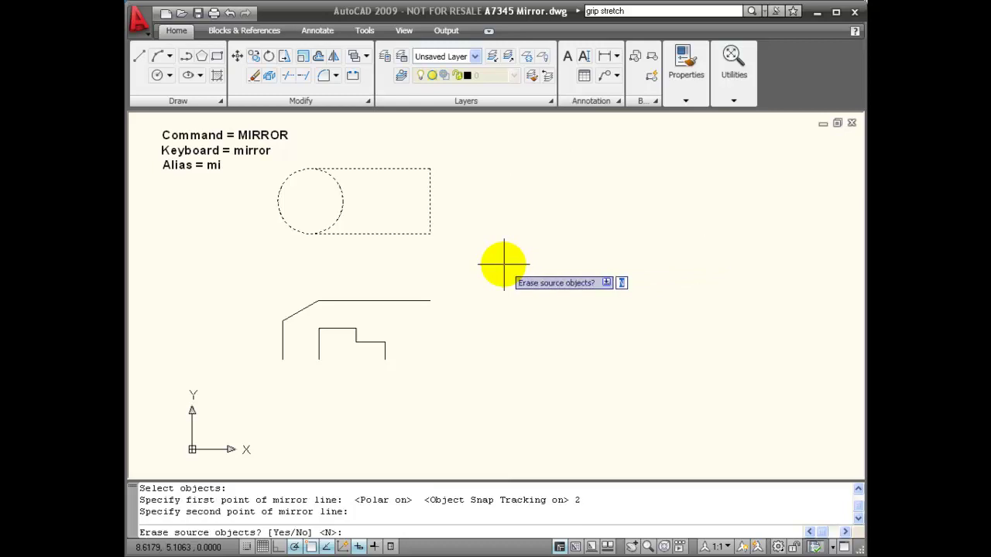
{"action": "key", "text": "Return"}
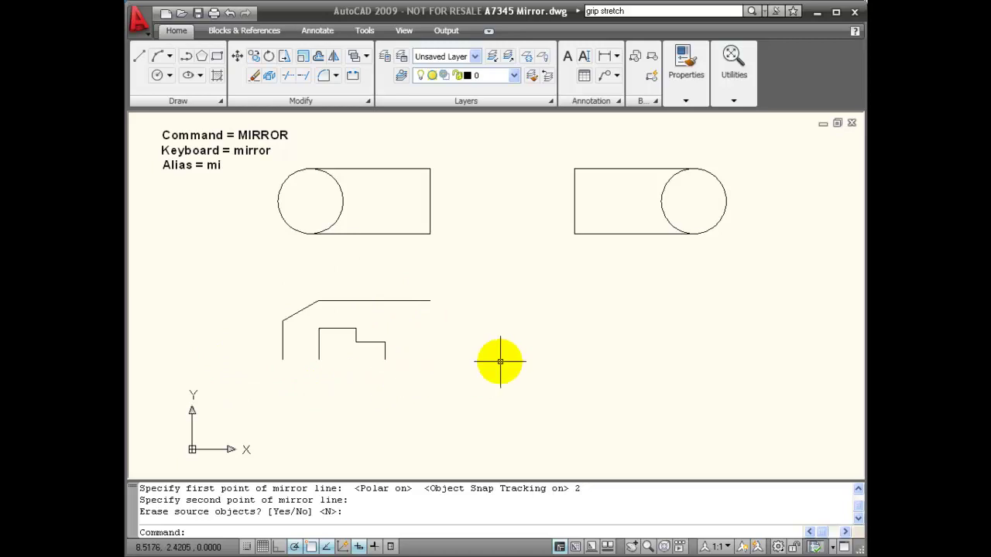
Mirror the lower outline across a horizontal line through its lower-left endpoint, keeping the source
{"action": "left_click", "coordinate": [333, 56]}
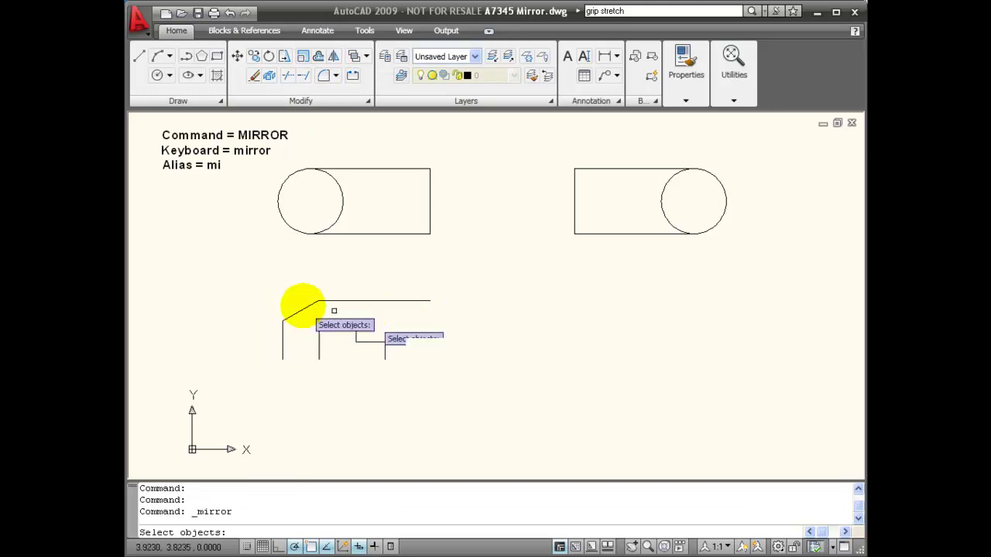
{"action": "left_click", "coordinate": [240, 277]}
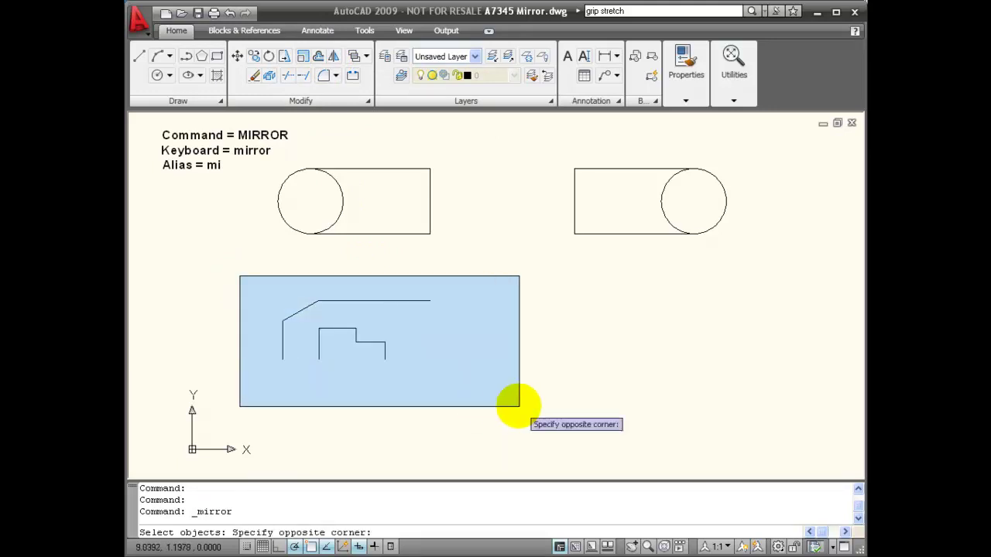
{"action": "left_click", "coordinate": [519, 405]}
{"action": "key", "text": "Return"}
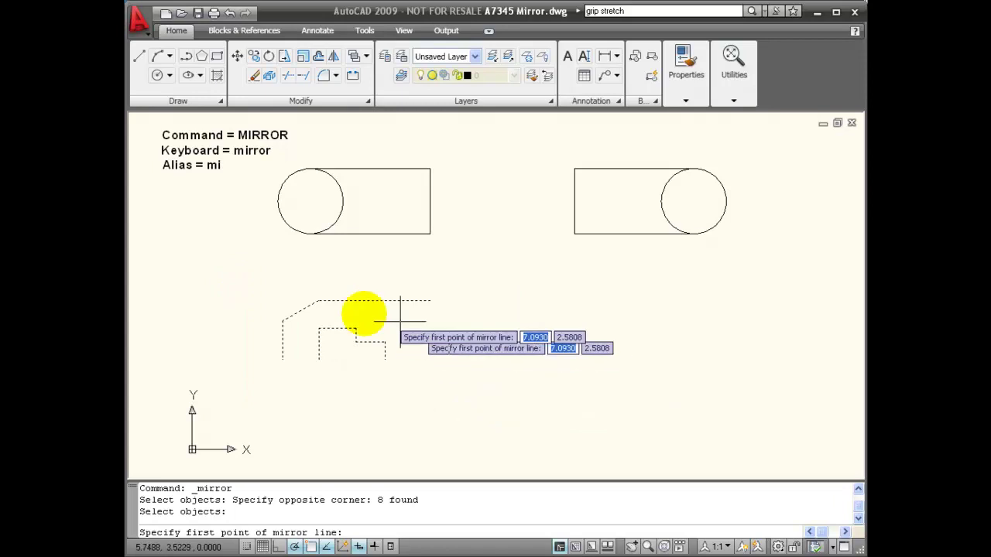
{"action": "left_click", "coordinate": [282, 360]}
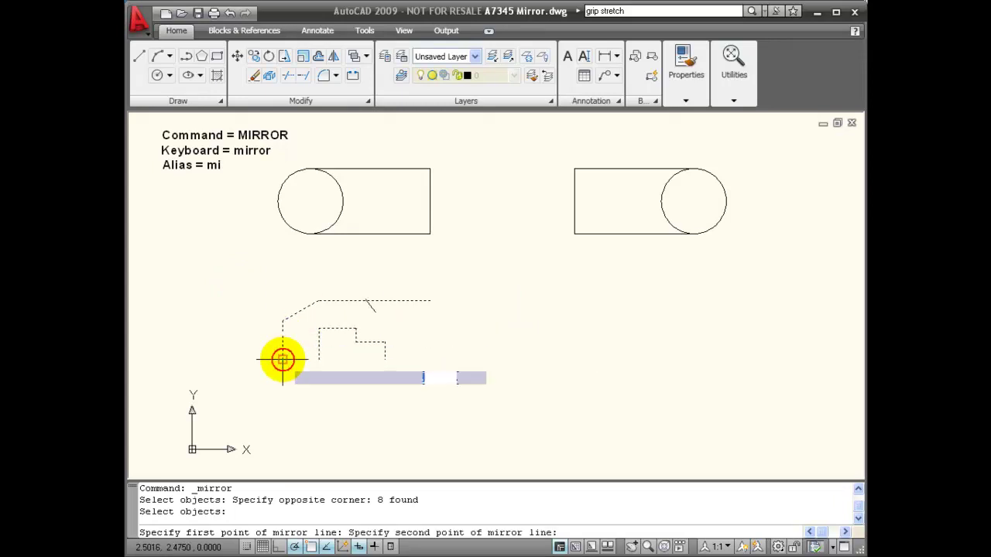
{"action": "left_click", "coordinate": [503, 360]}
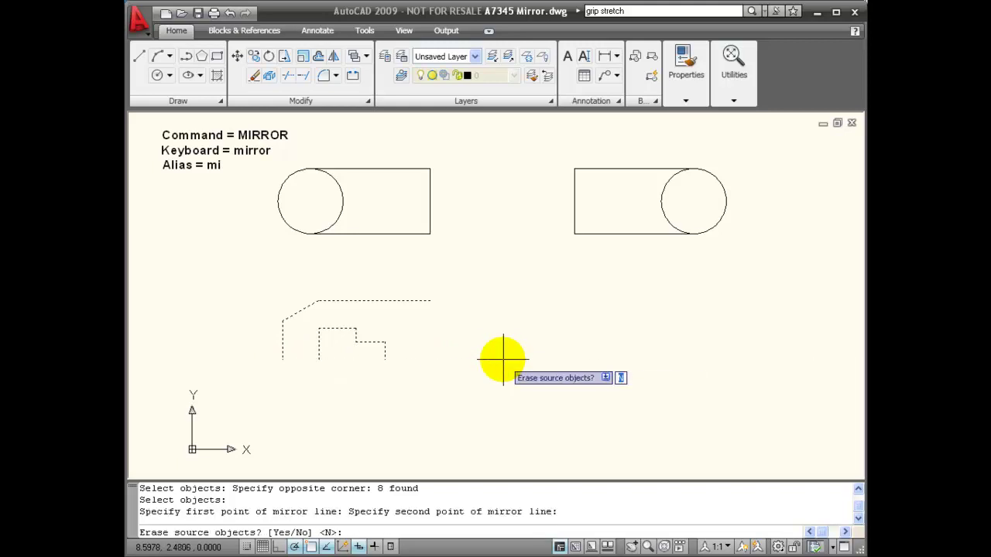
{"action": "key", "text": "Return"}
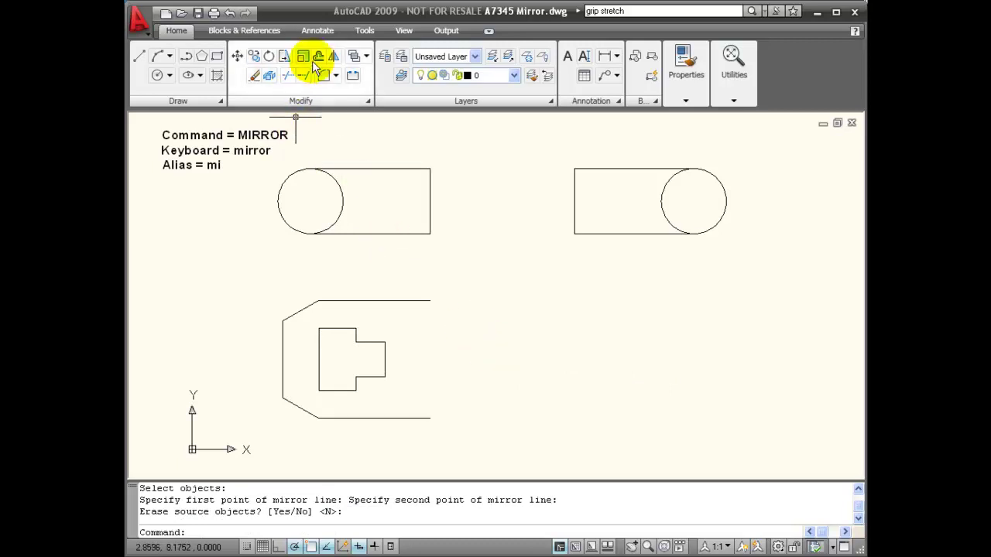
Mirror the lower shape across the line joining its top-right and bottom-right endpoints, keeping the original
{"action": "left_click", "coordinate": [334, 59]}
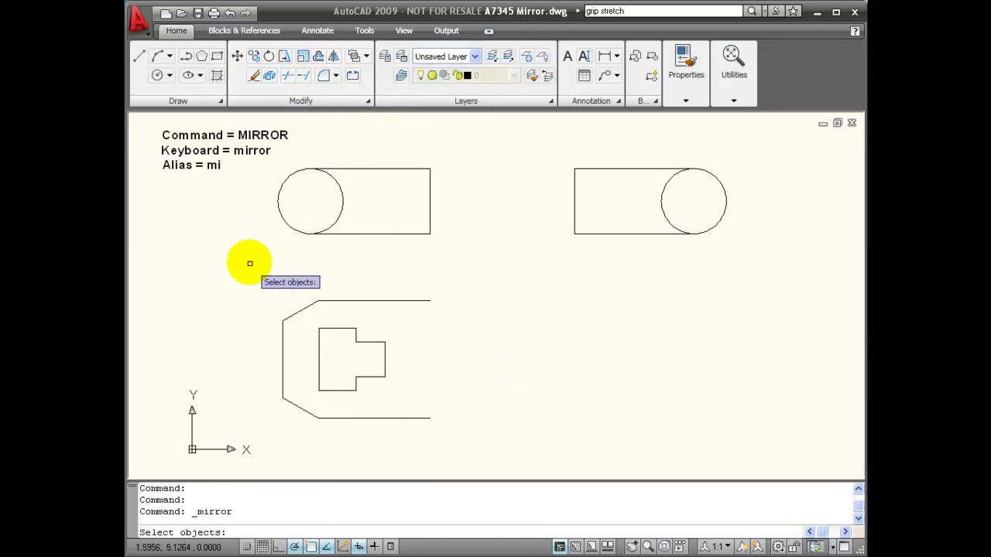
{"action": "left_click", "coordinate": [298, 300]}
{"action": "left_click", "coordinate": [463, 424]}
{"action": "key", "text": "Return"}
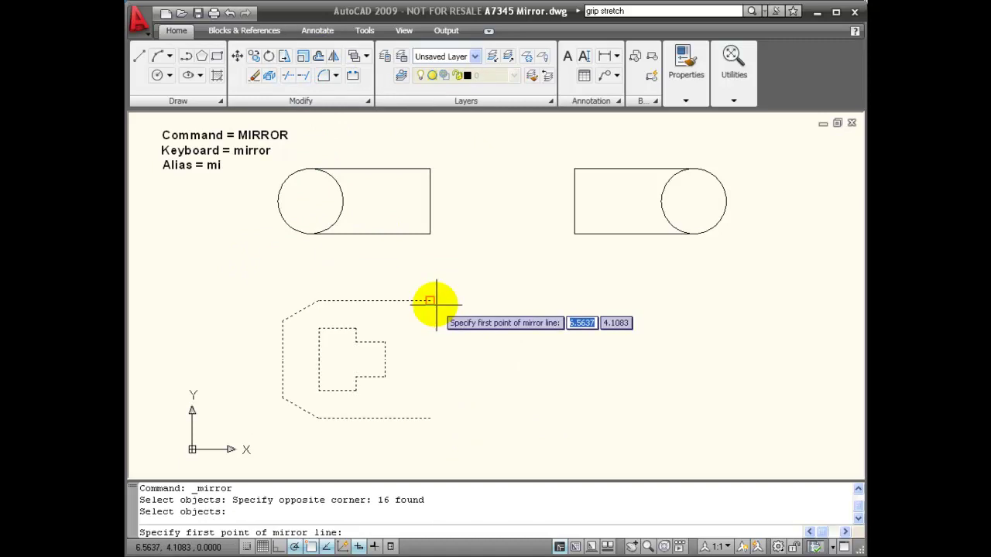
{"action": "left_click", "coordinate": [436, 303]}
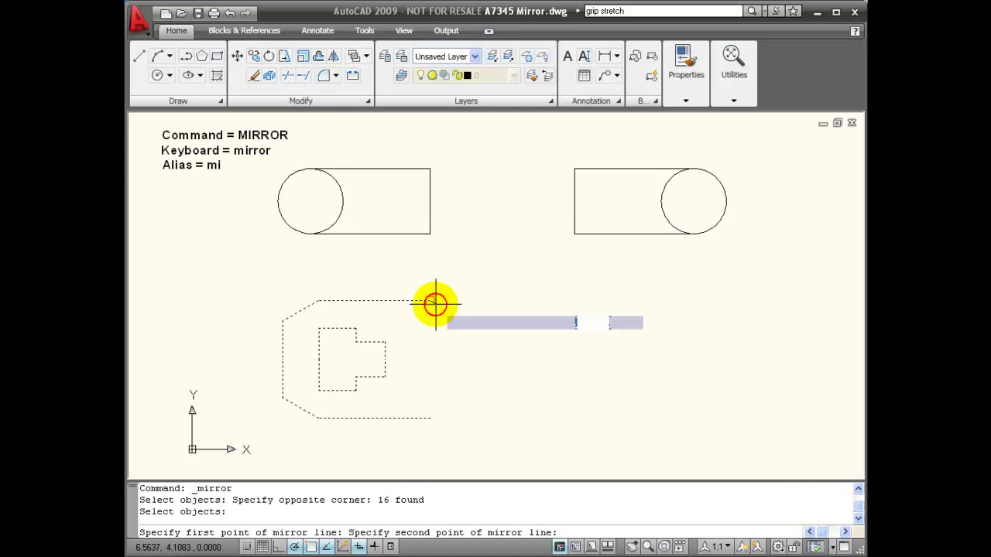
{"action": "left_click", "coordinate": [431, 421]}
{"action": "key", "text": "Return"}
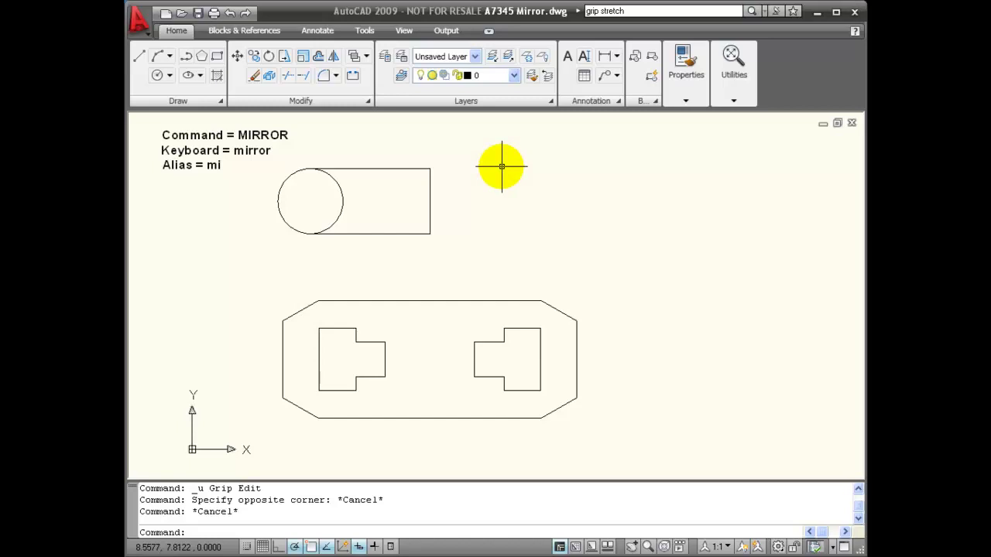
Grip-mirror the circle-rectangle part across its right edge, top-right to lower-right corner, without copying
{"action": "left_click", "coordinate": [273, 165]}
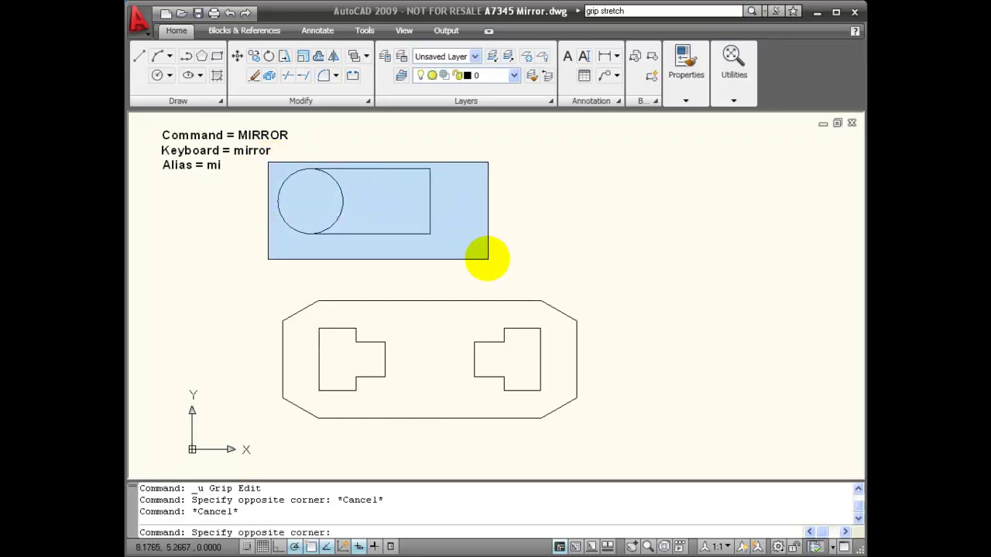
{"action": "left_click", "coordinate": [487, 259]}
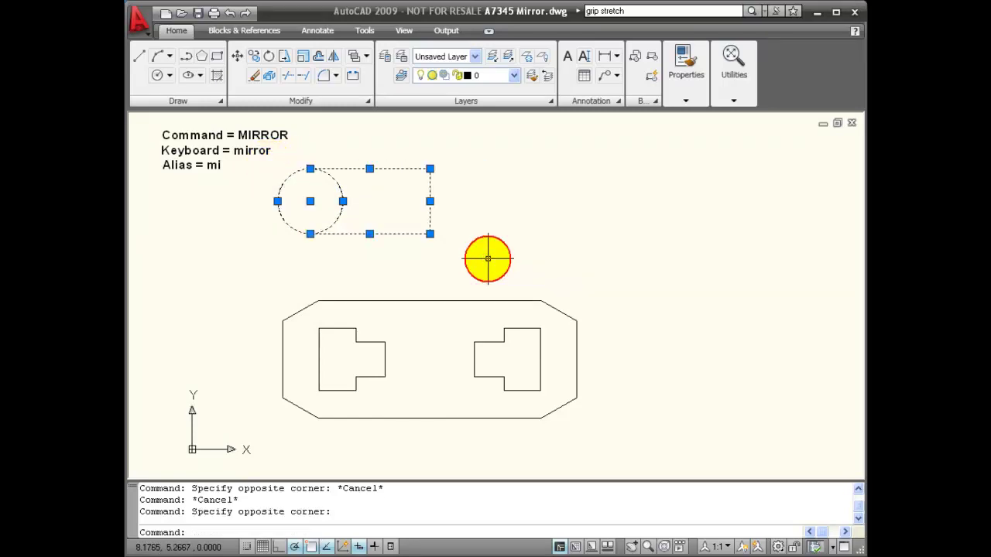
{"action": "left_click", "coordinate": [429, 168]}
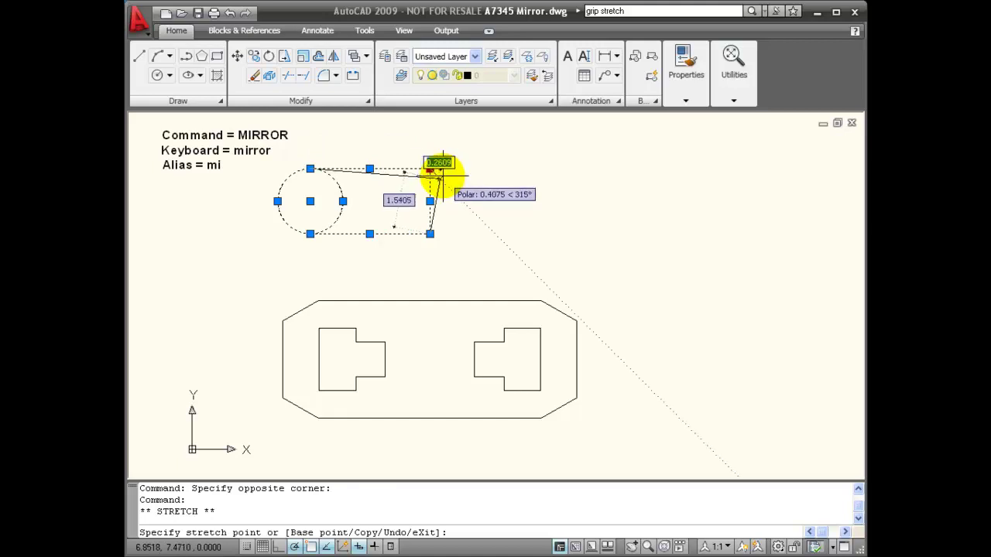
{"action": "right_click", "coordinate": [443, 180]}
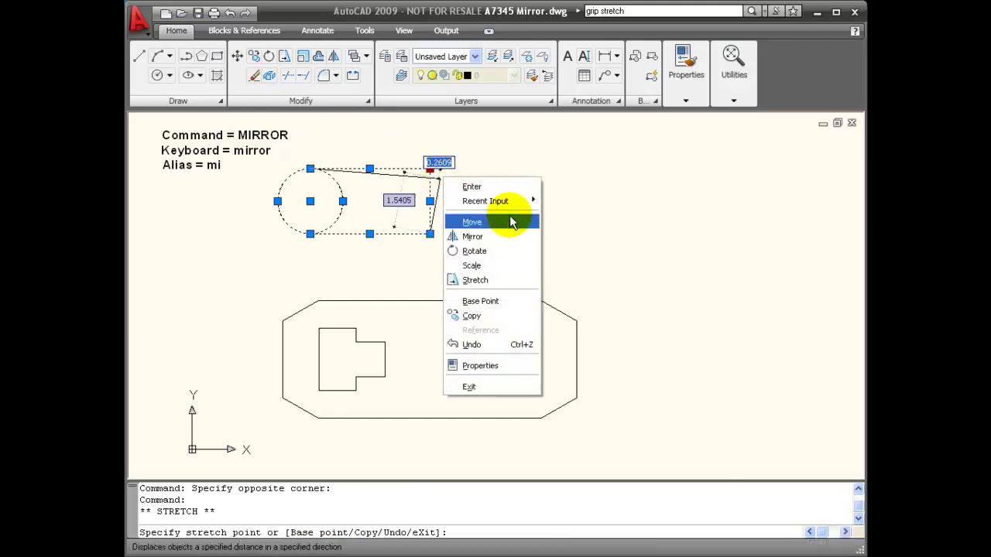
{"action": "left_click", "coordinate": [509, 236]}
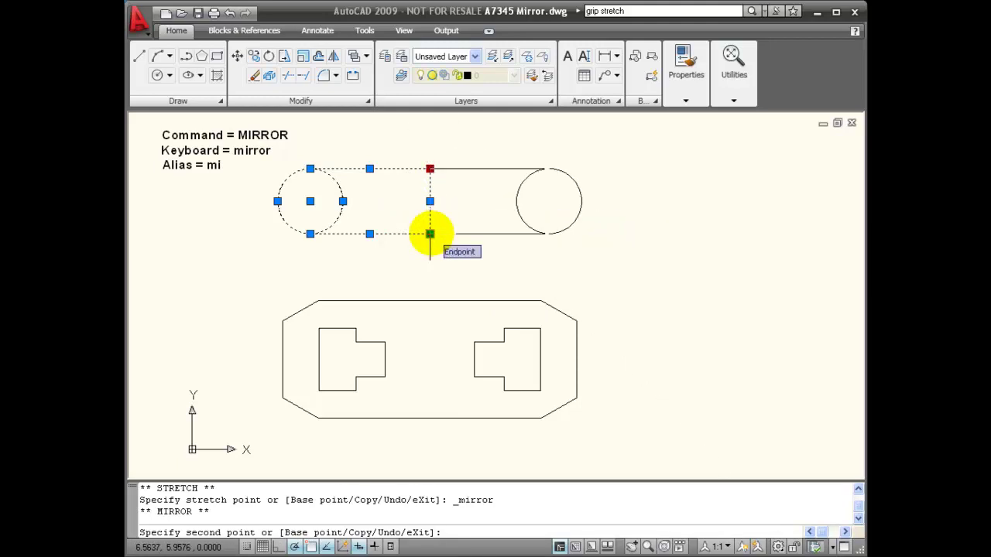
{"action": "left_click", "coordinate": [431, 233]}
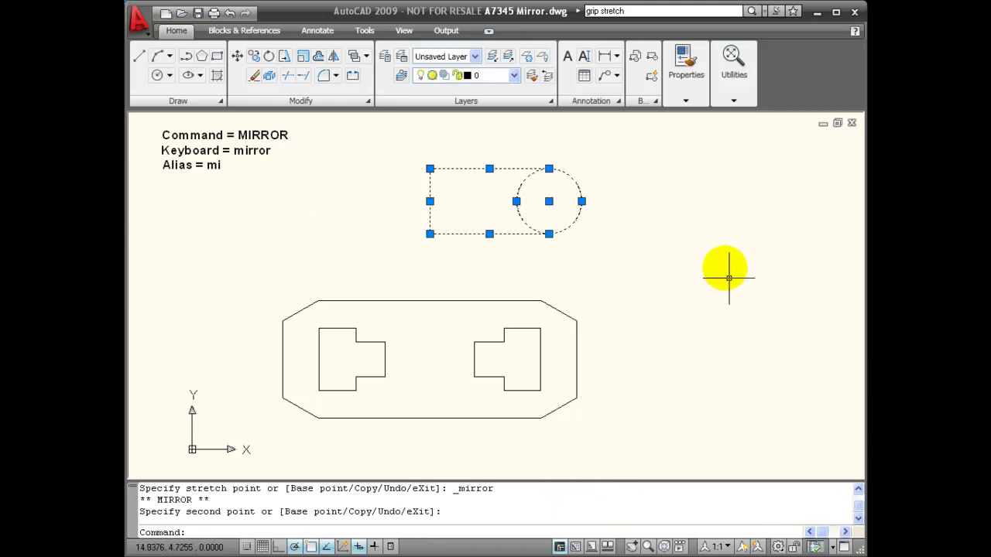
{"action": "key", "text": "Escape"}
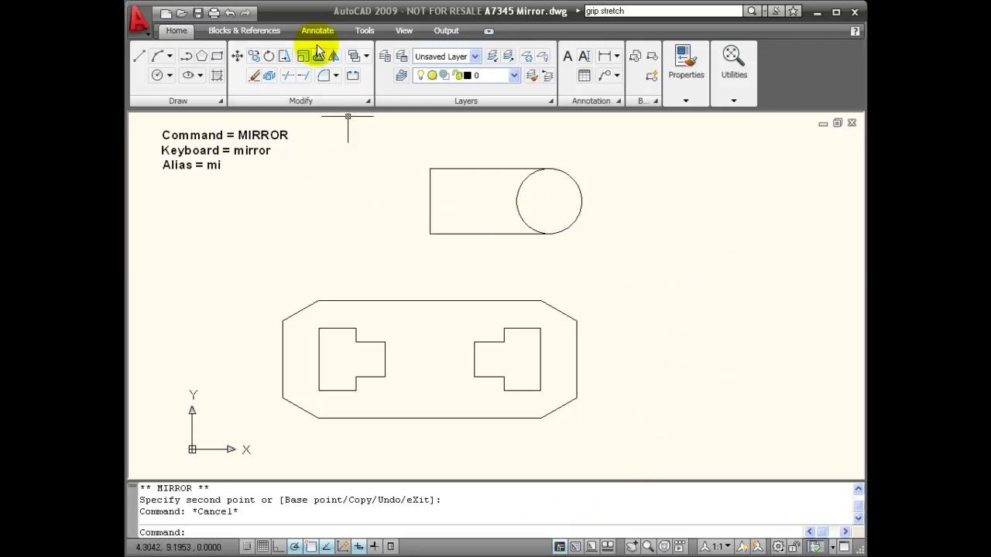
Undo the flip, then put the part's top-right corner grip into Mirror mode
{"action": "left_click", "coordinate": [230, 13]}
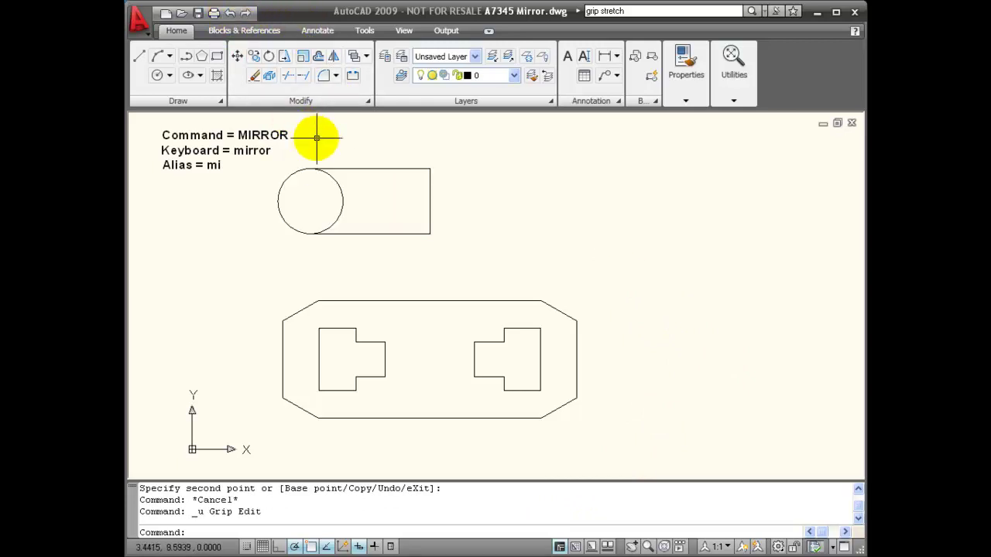
{"action": "left_click", "coordinate": [267, 159]}
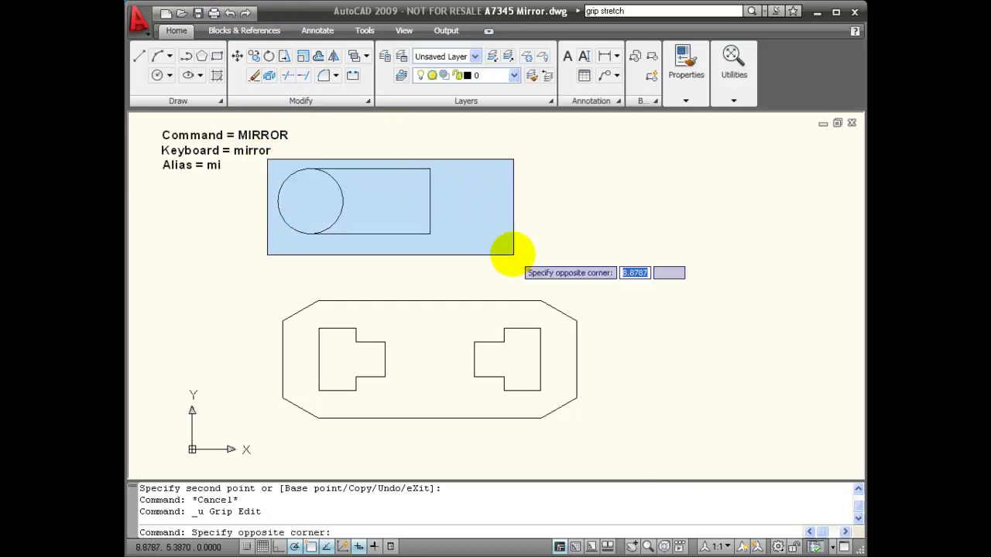
{"action": "left_click", "coordinate": [514, 254]}
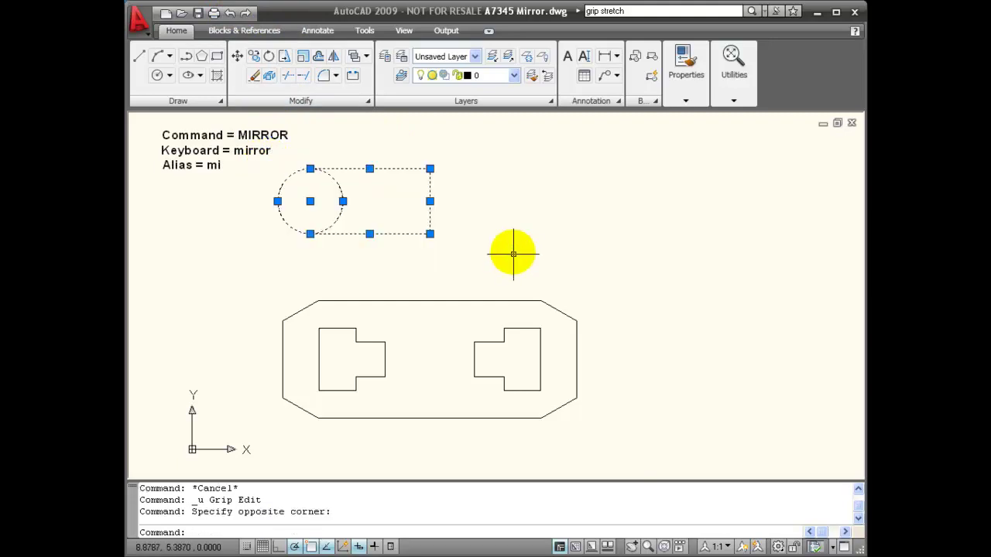
{"action": "left_click", "coordinate": [430, 168]}
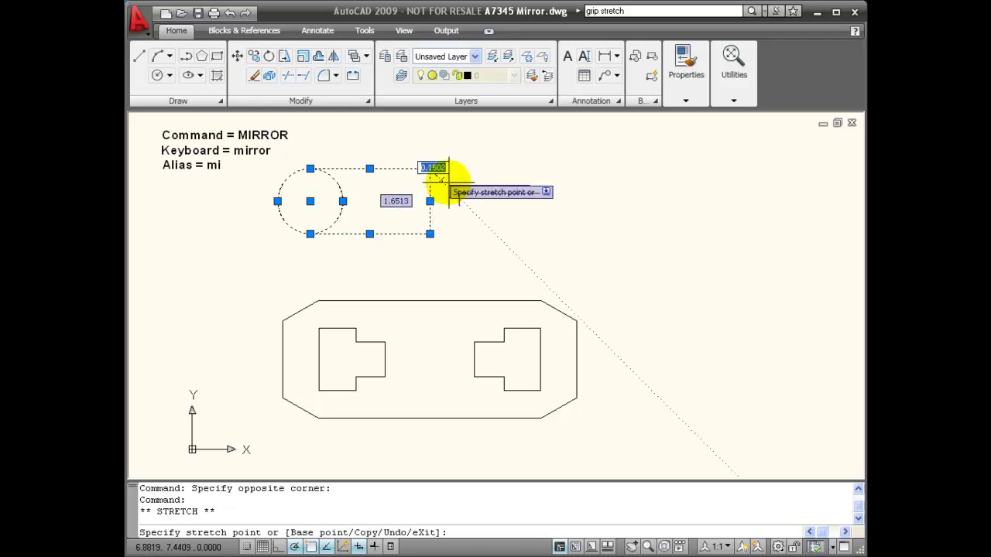
{"action": "right_click", "coordinate": [540, 232]}
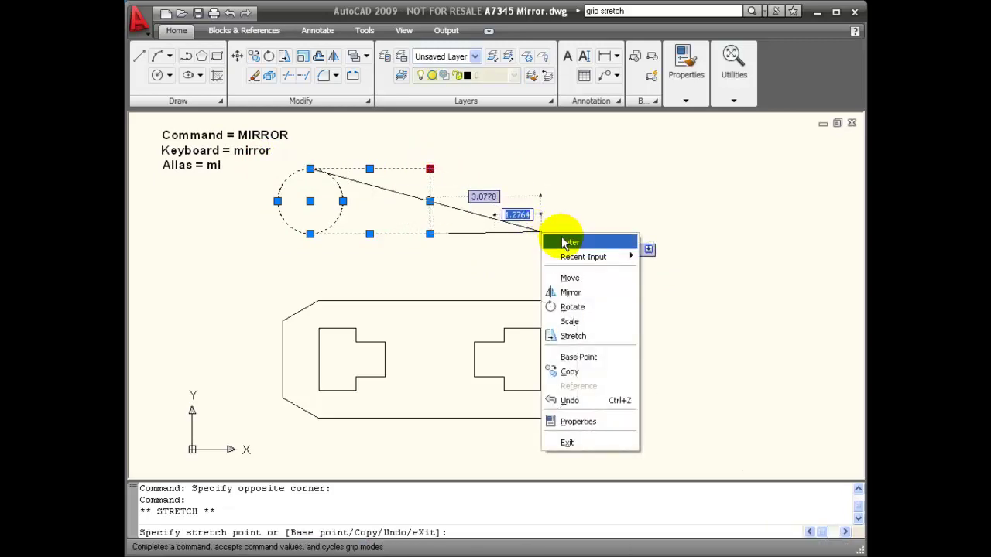
{"action": "left_click", "coordinate": [592, 292]}
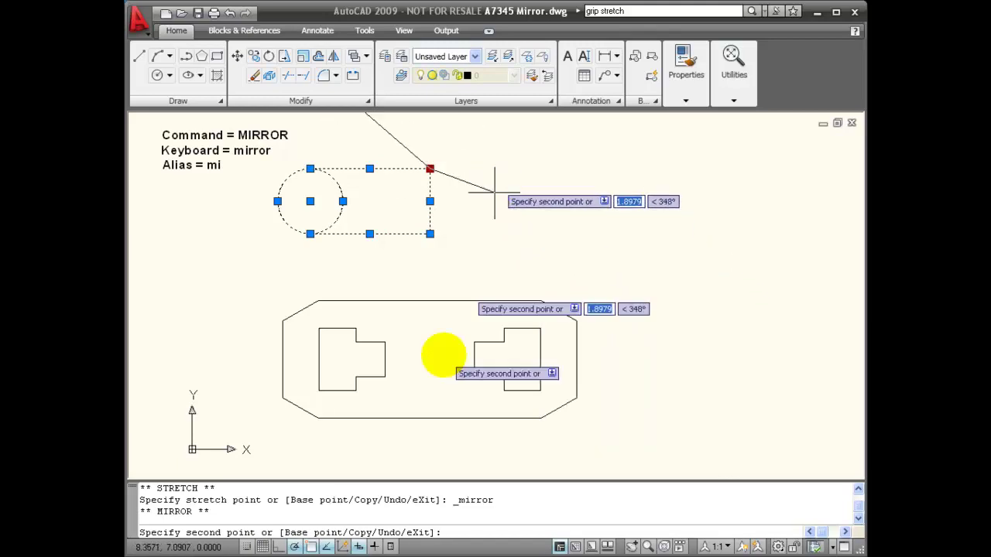
With Ortho on, mirror a copy across the right edge to the lower corner, then clear grips
{"action": "key", "text": "F8"}
{"action": "key", "text": "F8"}
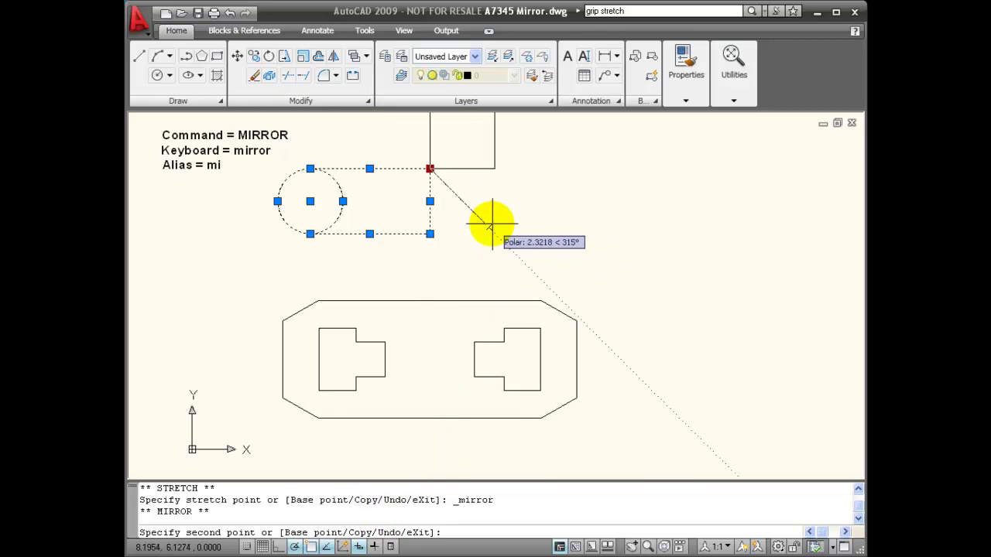
{"action": "type", "text": "c"}
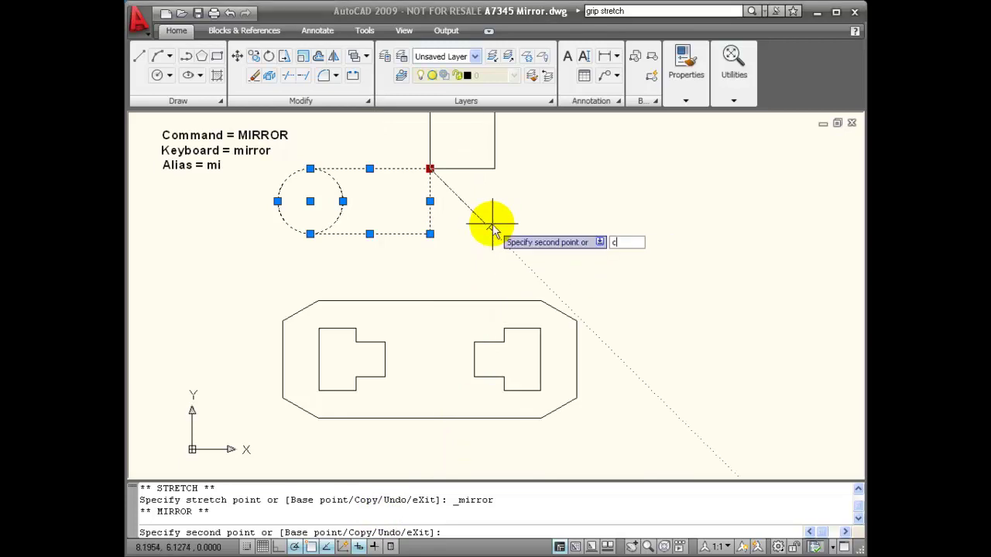
{"action": "key", "text": "Return"}
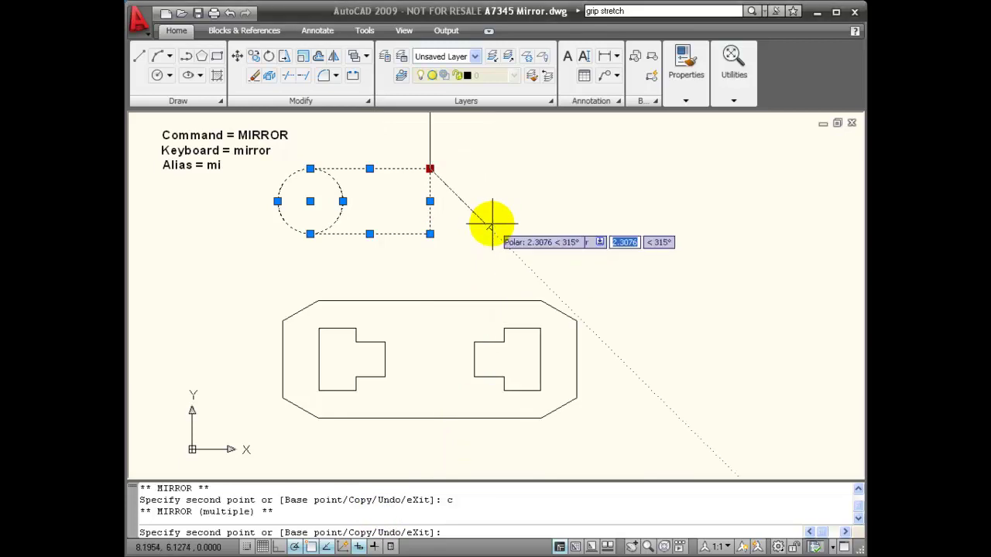
{"action": "left_click", "coordinate": [430, 233]}
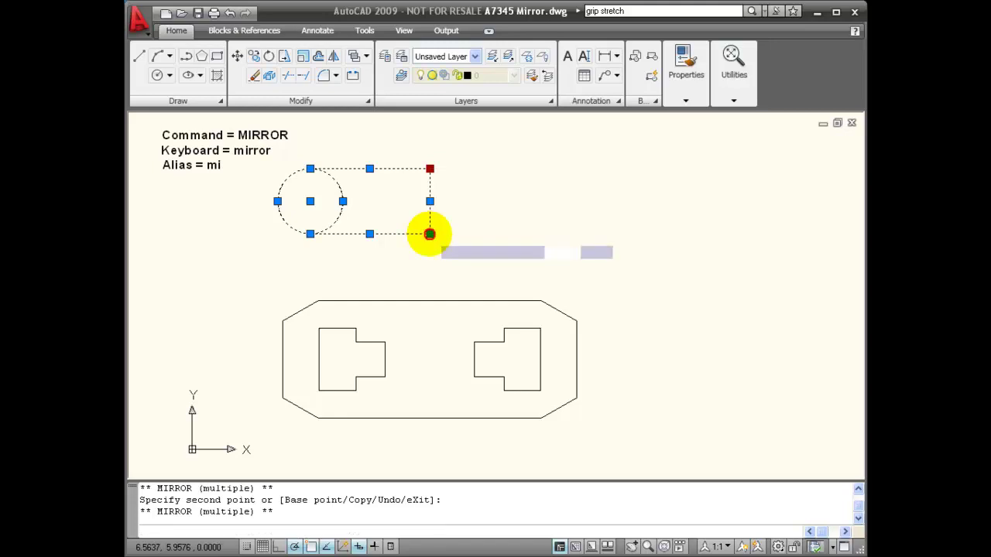
{"action": "right_click", "coordinate": [507, 263]}
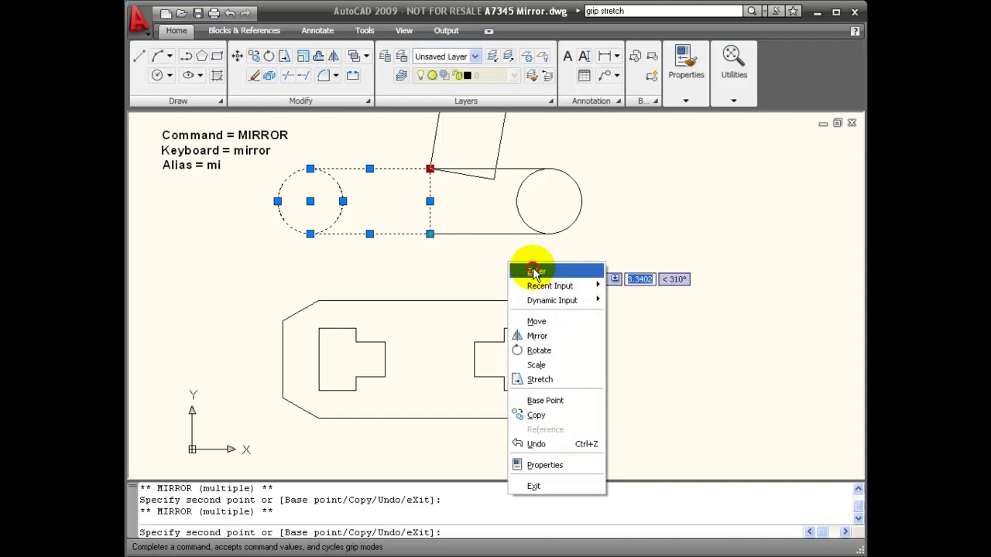
{"action": "left_click", "coordinate": [532, 265]}
{"action": "key", "text": "Escape"}
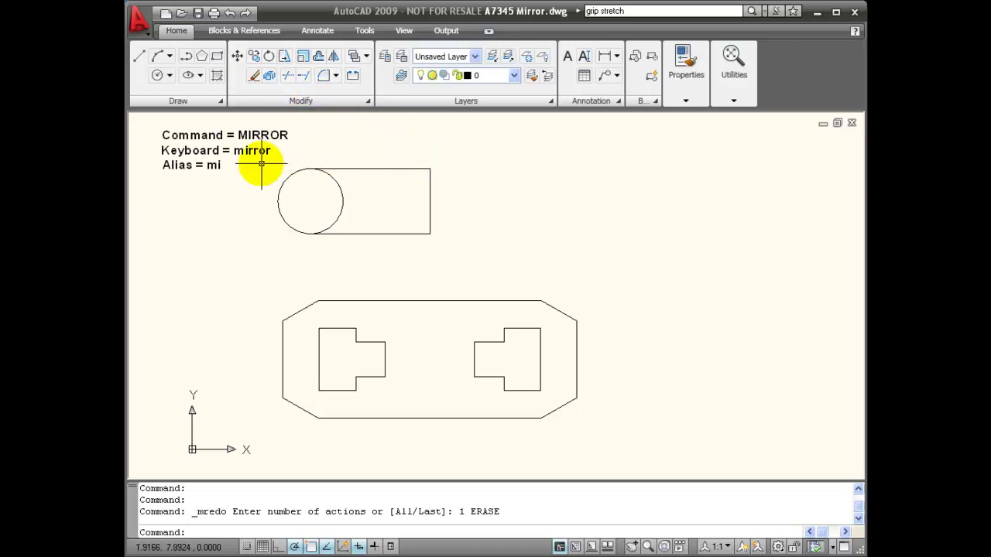
{"action": "left_click", "coordinate": [334, 58]}
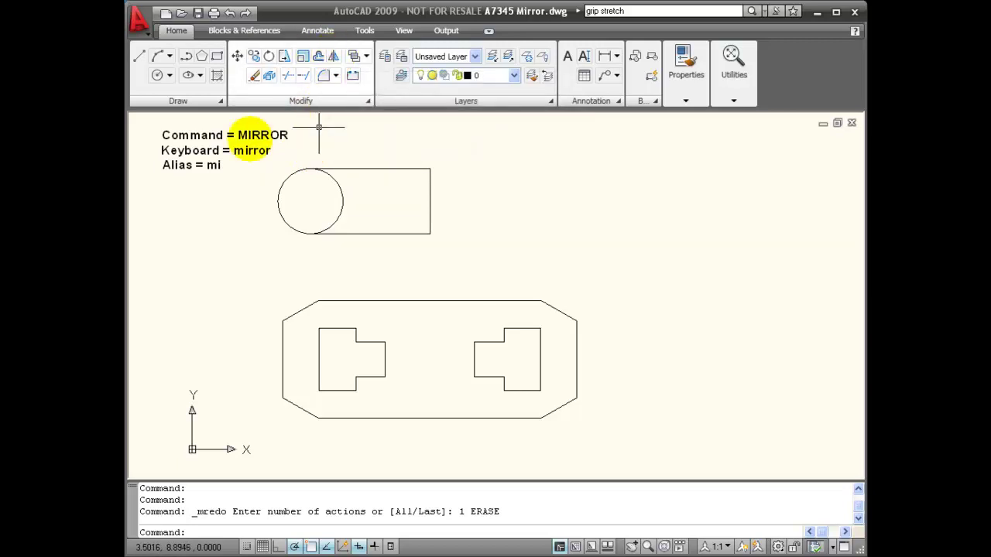
{"action": "left_click", "coordinate": [130, 119]}
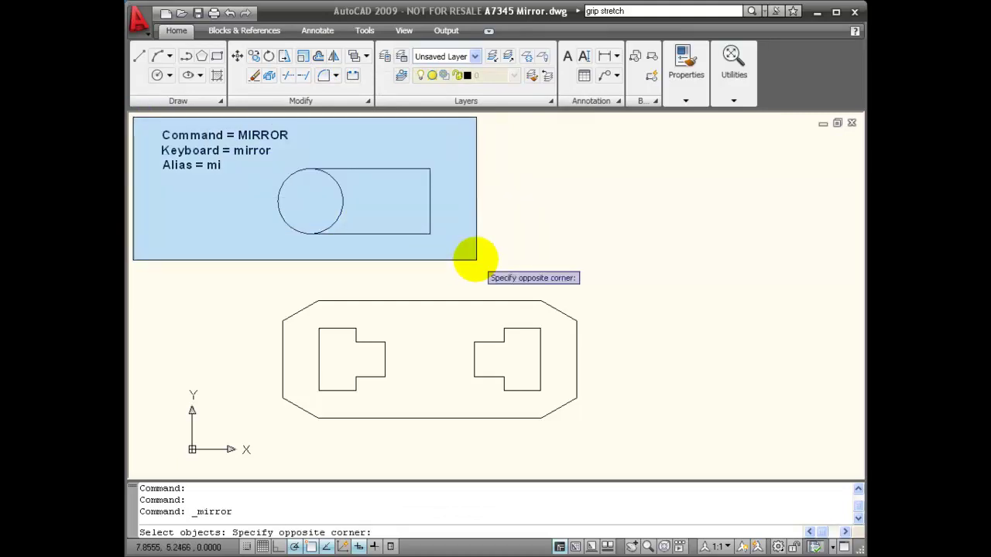
{"action": "left_click", "coordinate": [479, 259]}
{"action": "key", "text": "Return"}
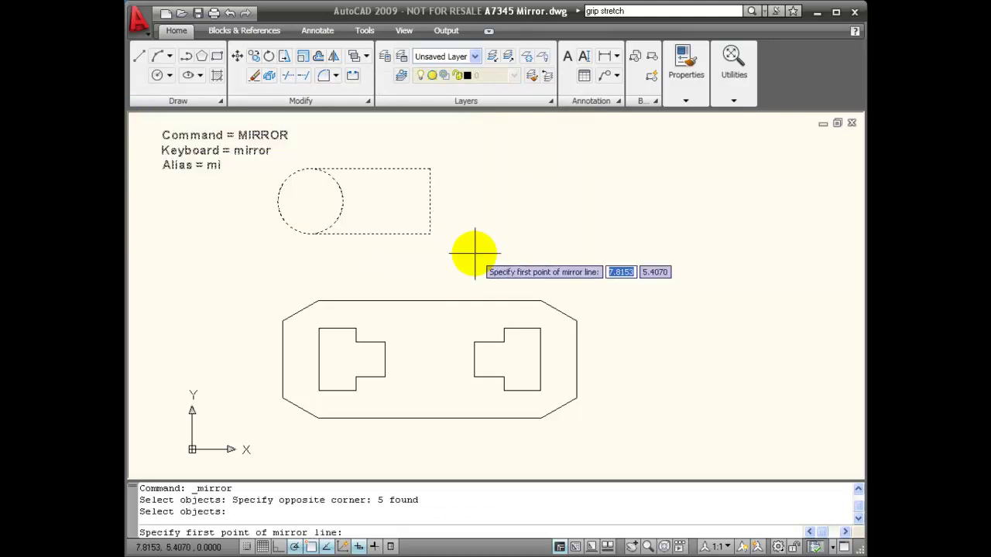
{"action": "left_click", "coordinate": [431, 168]}
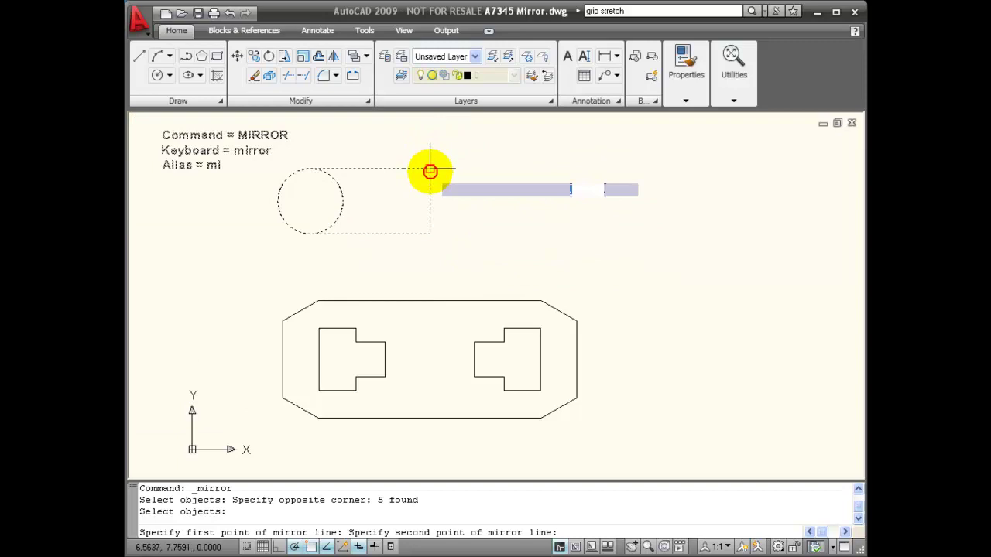
{"action": "left_click", "coordinate": [430, 233]}
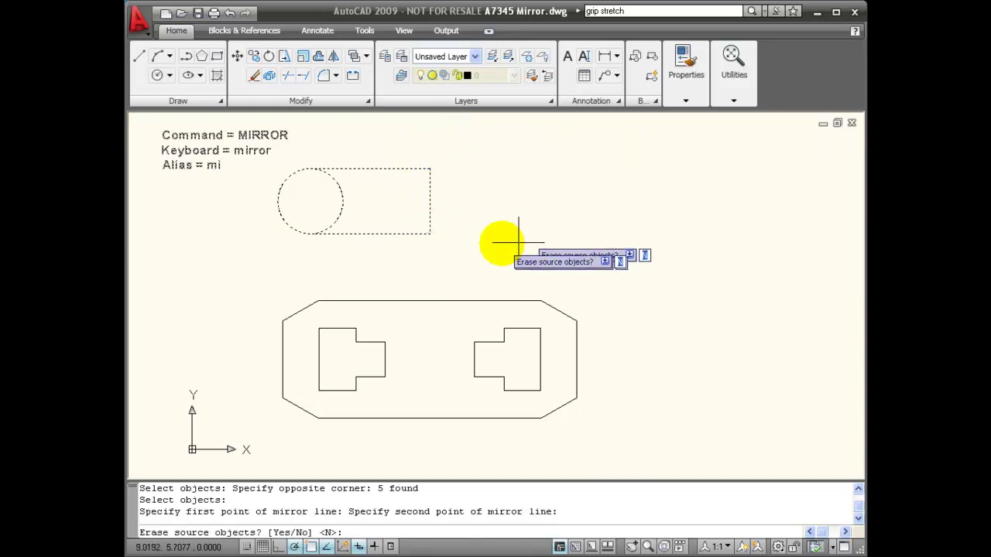
{"action": "key", "text": "Return"}
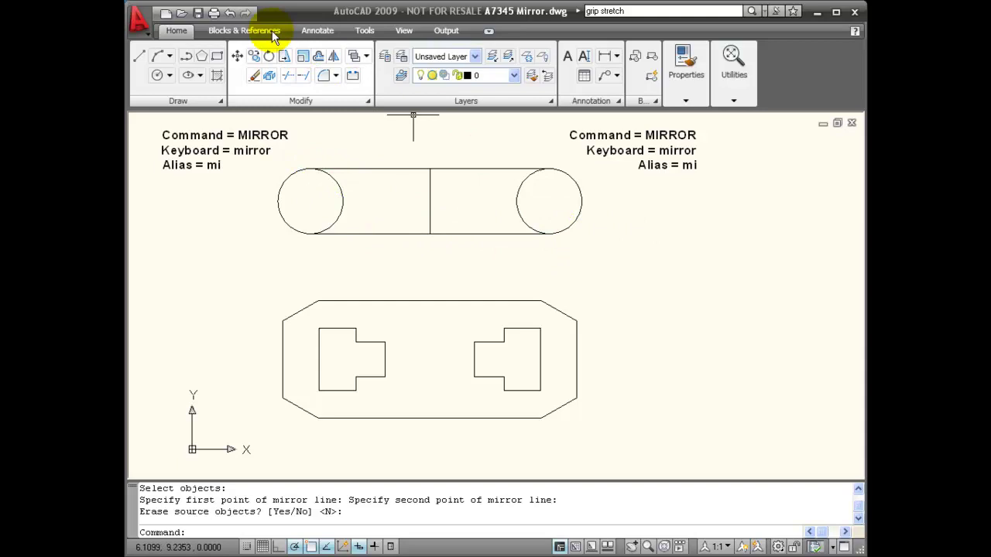
{"action": "left_click", "coordinate": [230, 14]}
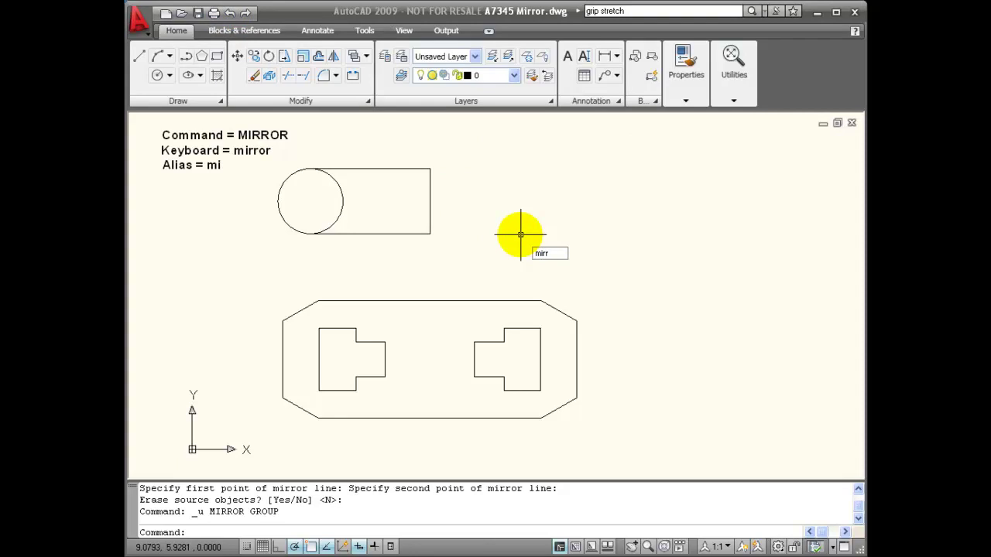
Enter 1 as the new MIRRTEXT value so mirrored text reads reversed
{"action": "key", "text": "Return"}
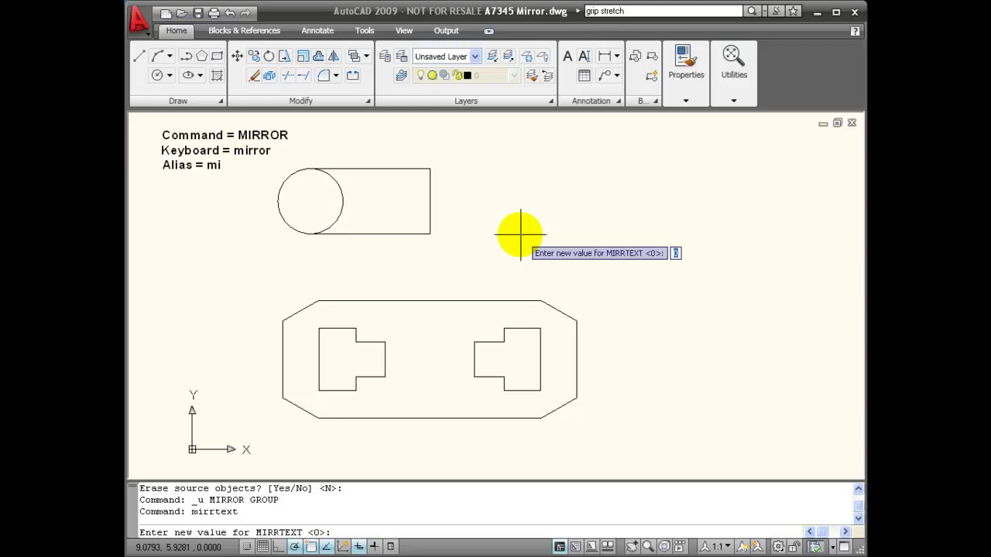
{"action": "type", "text": "1"}
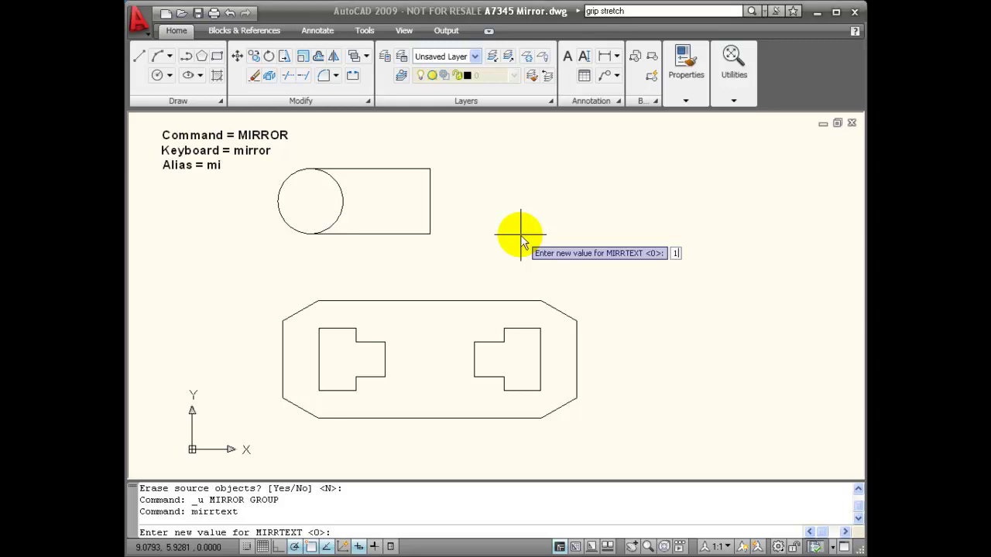
{"action": "key", "text": "Return"}
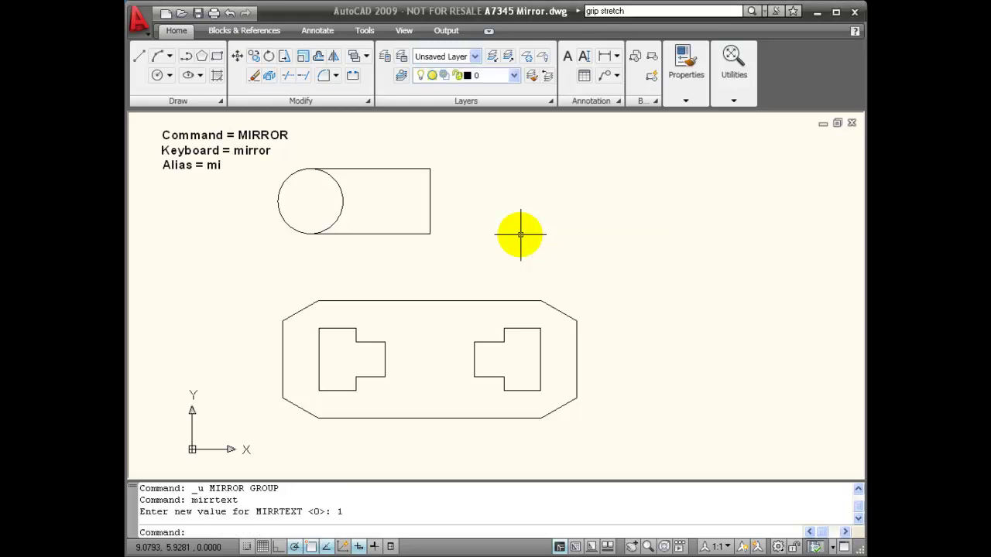
Mirror the part and its notes across the right edge, keeping the originals
{"action": "left_click", "coordinate": [324, 68]}
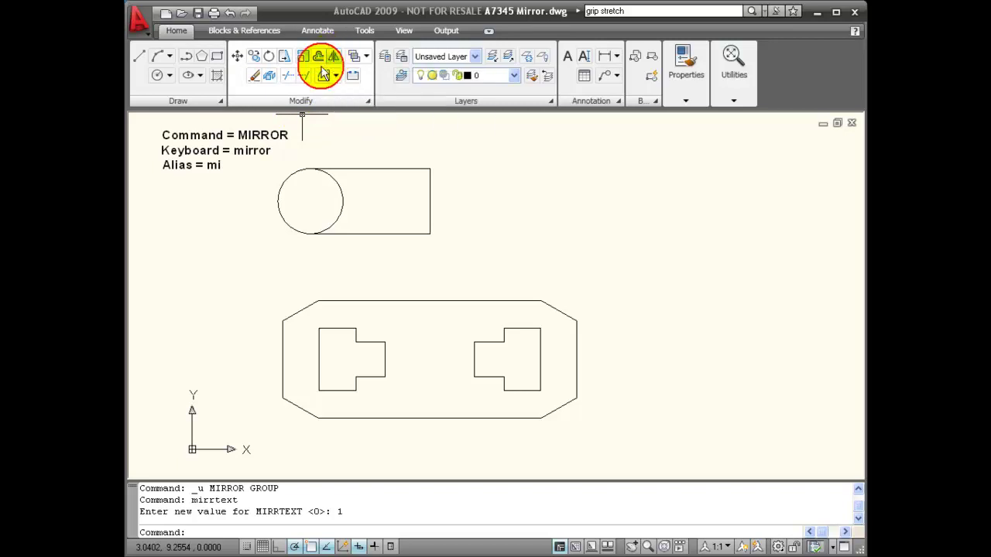
{"action": "left_click", "coordinate": [140, 120]}
{"action": "left_click", "coordinate": [476, 254]}
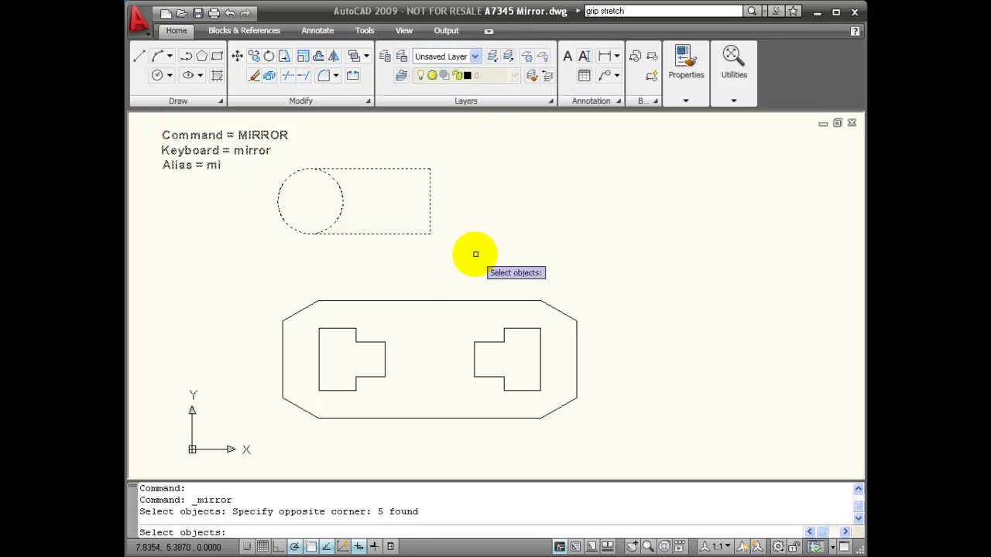
{"action": "key", "text": "Return"}
{"action": "left_click", "coordinate": [429, 168]}
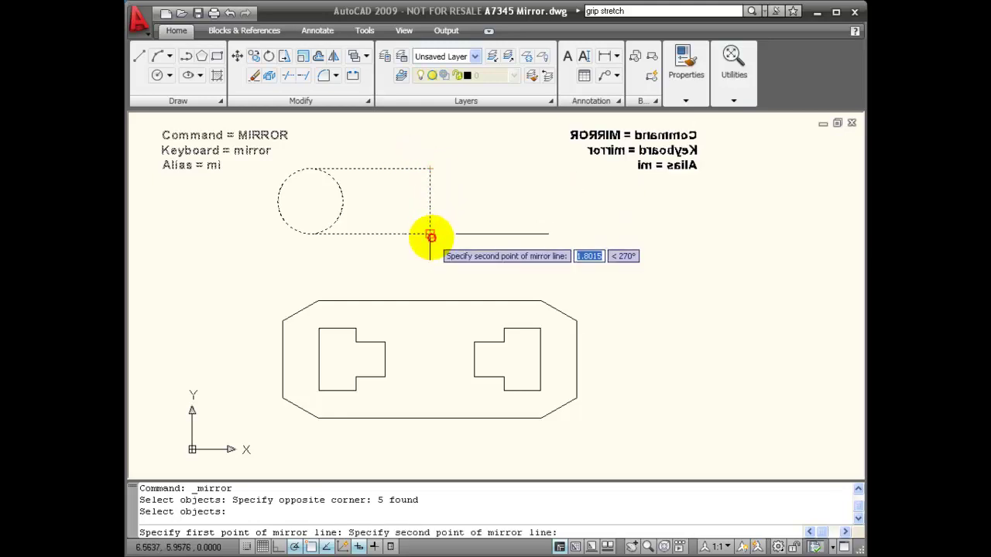
{"action": "left_click", "coordinate": [431, 235]}
{"action": "key", "text": "Return"}
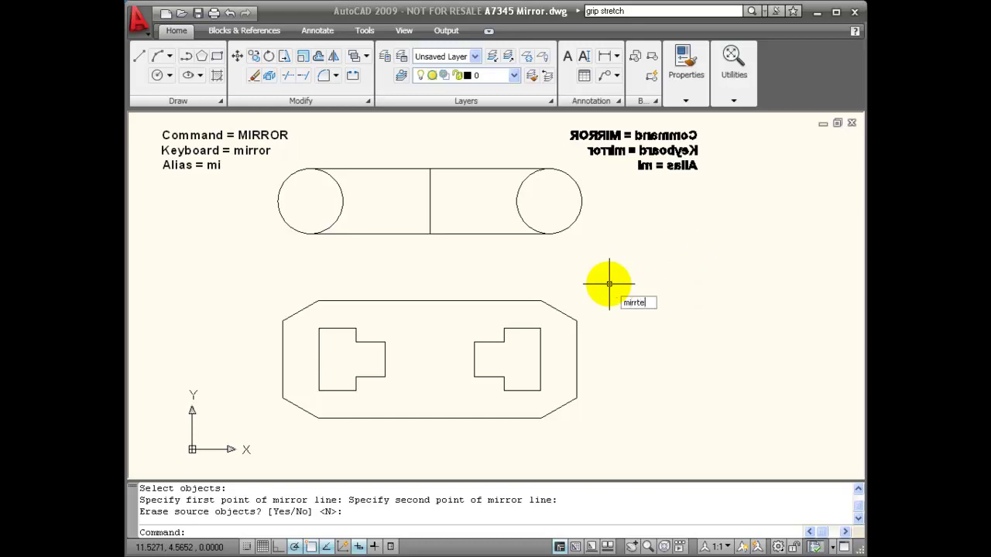
Reset MIRRTEXT to 0
{"action": "key", "text": "Return"}
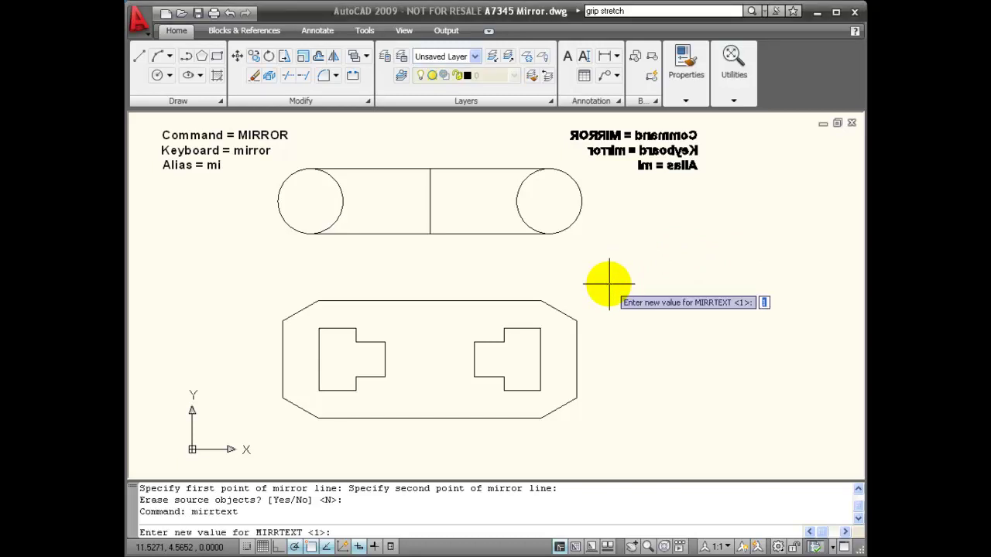
{"action": "type", "text": "0"}
{"action": "key", "text": "Return"}
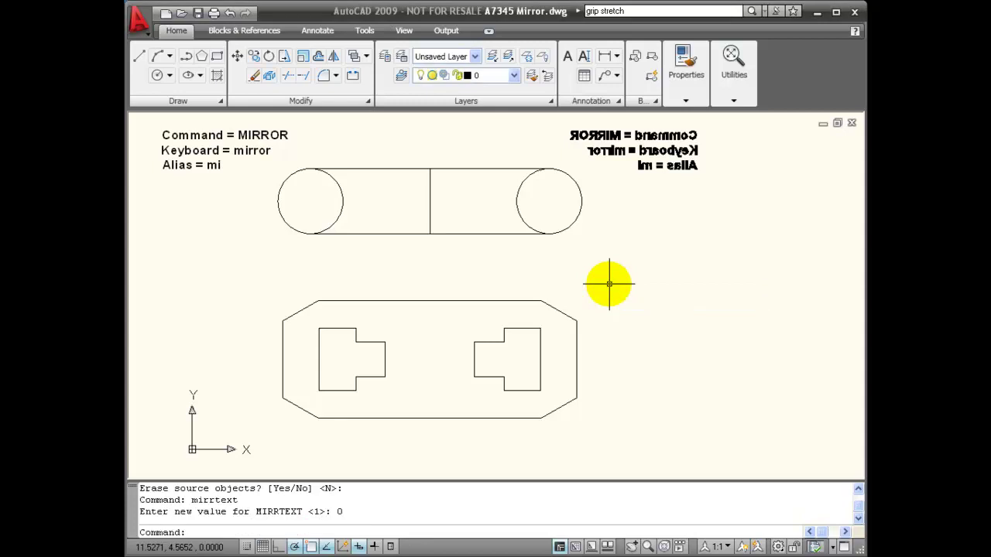